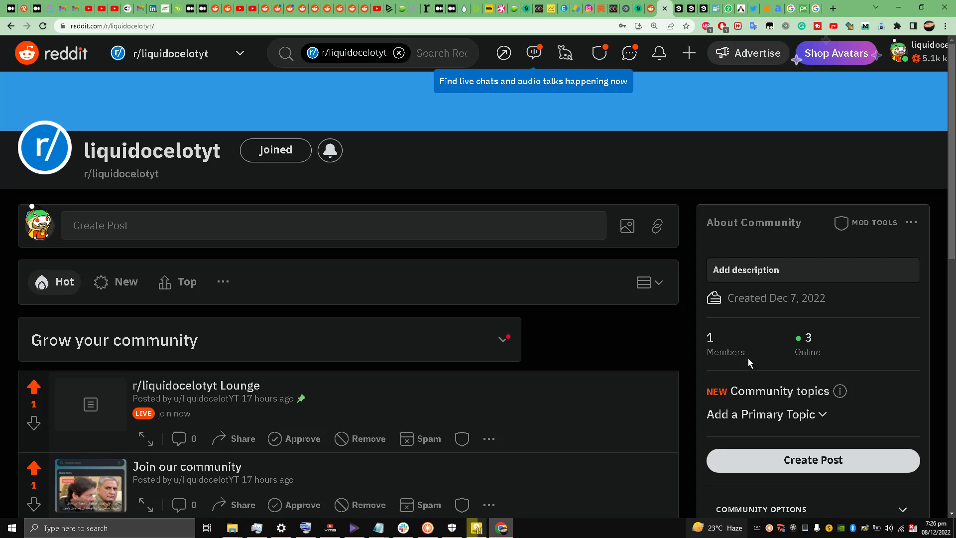
# Step: Start a new post in r/liquidocelotyt and dismiss the Collections tip
pyautogui.scroll(-4, 464, 133)
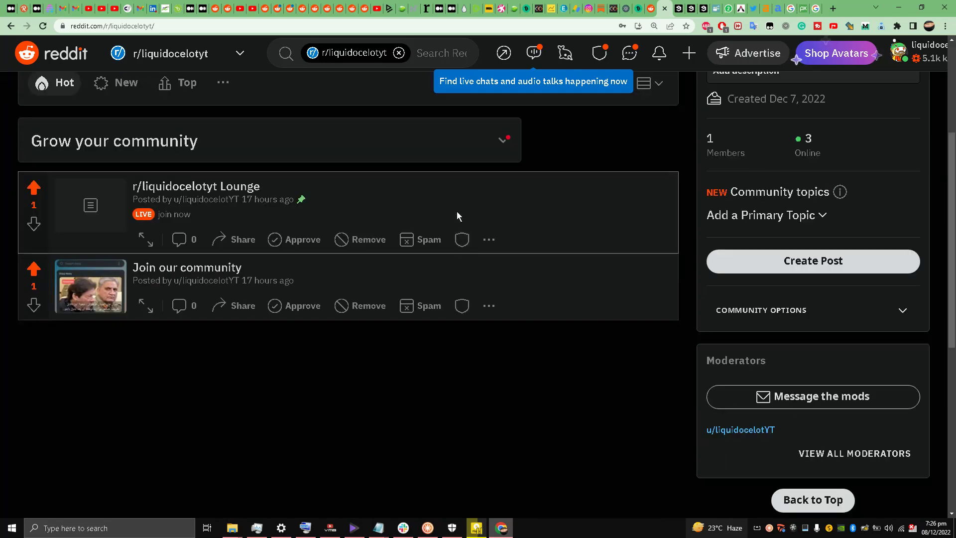
pyautogui.scroll(4, 456, 211)
pyautogui.scroll(-2, 549, 213)
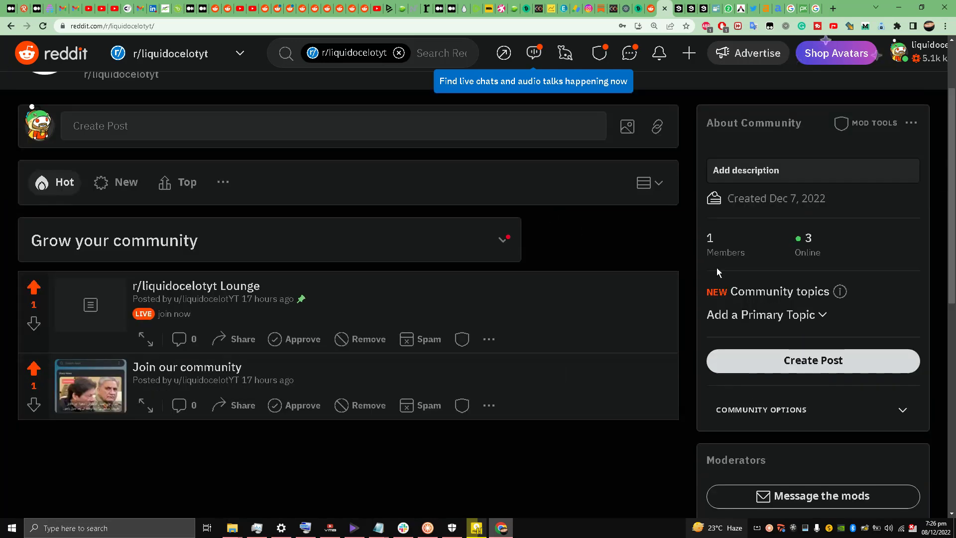
pyautogui.click(803, 362)
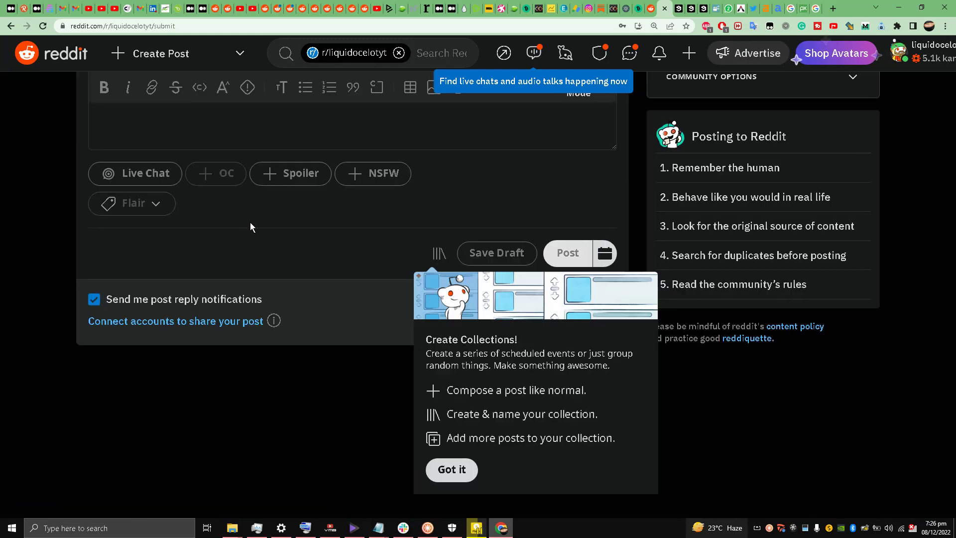
pyautogui.click(451, 469)
# Step: Enable Share on Twitter, make it an Images & Video post, and restore UniConverter
pyautogui.scroll(5, 461, 473)
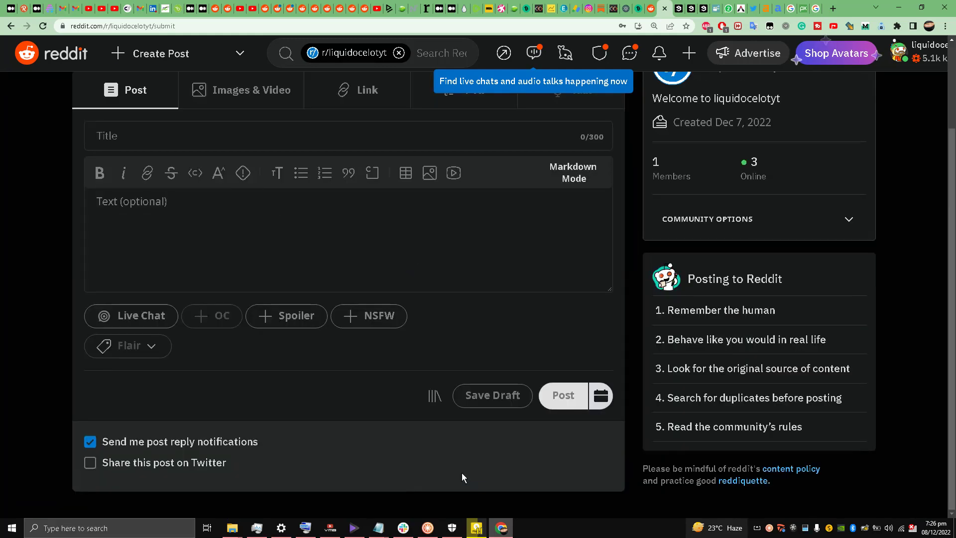
pyautogui.scroll(-2, 141, 314)
pyautogui.click(141, 461)
pyautogui.scroll(2, 171, 415)
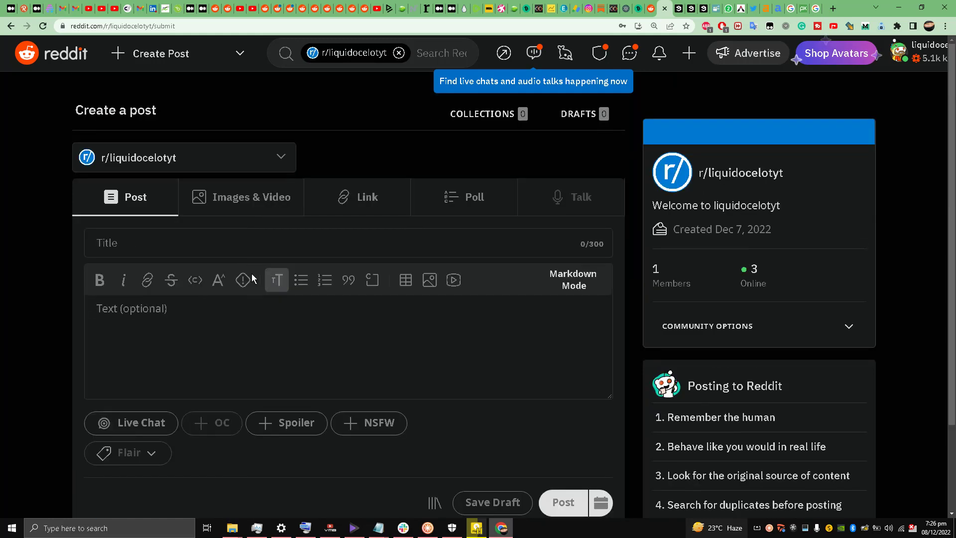
pyautogui.click(247, 194)
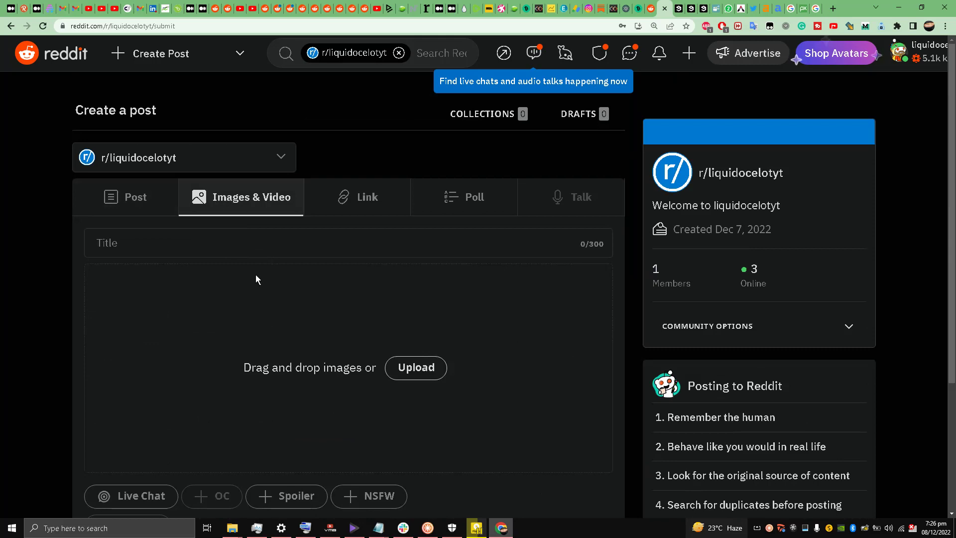
pyautogui.click(353, 527)
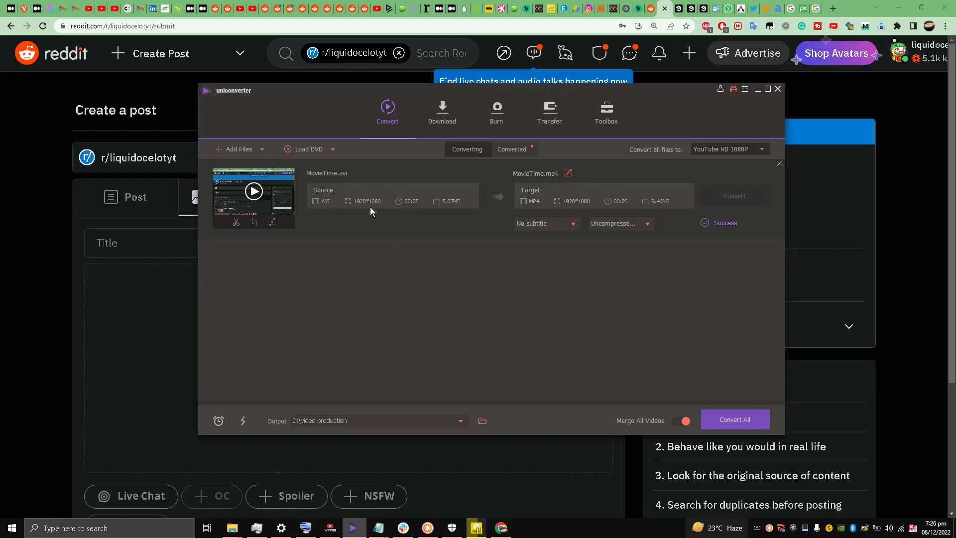
# Step: Minimize UniConverter after checking MovieTime.mp4 to get back to the Reddit post form
pyautogui.click(756, 90)
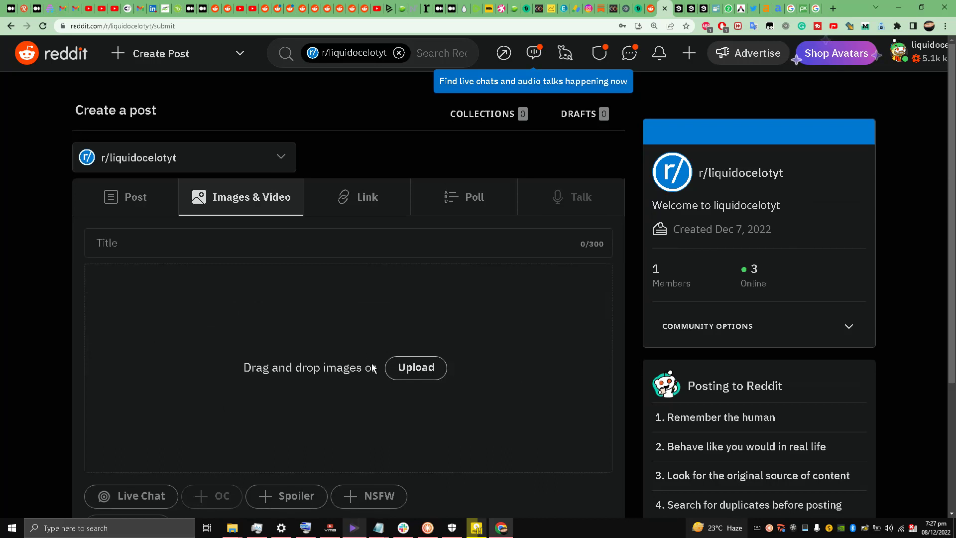
# Step: Upload 'welcome to this subreddit.mp4' from the video production folder on DATA (D:)
pyautogui.click(414, 374)
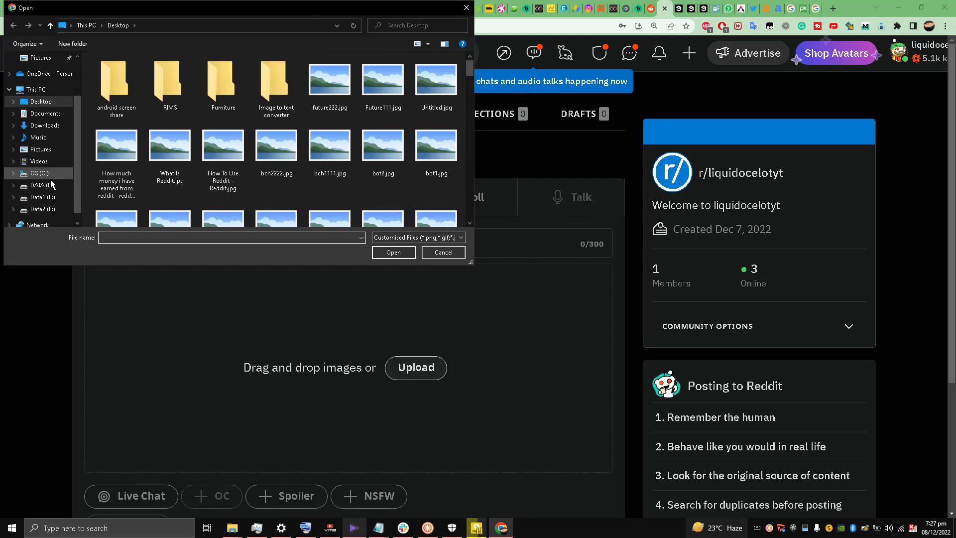
pyautogui.click(43, 185)
pyautogui.scroll(-5, 164, 132)
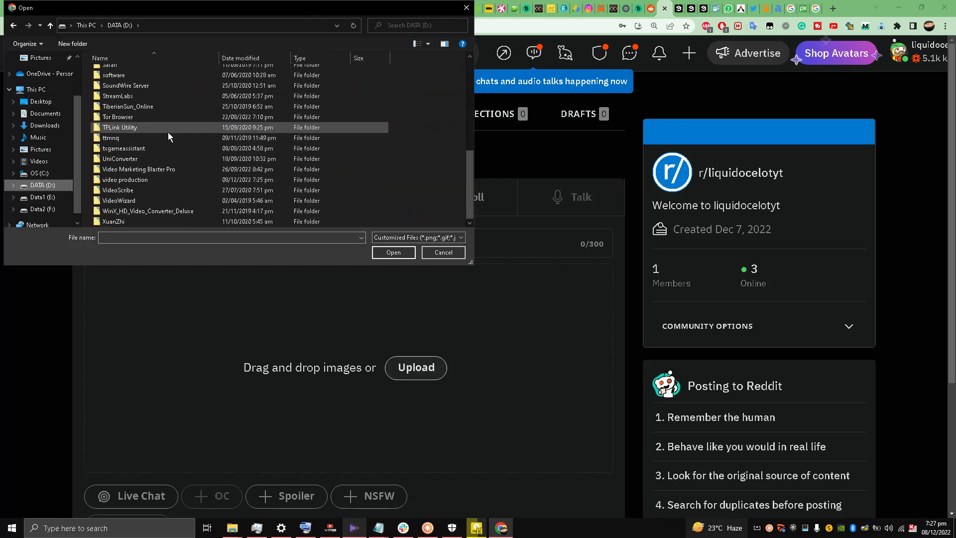
pyautogui.doubleClick(166, 178)
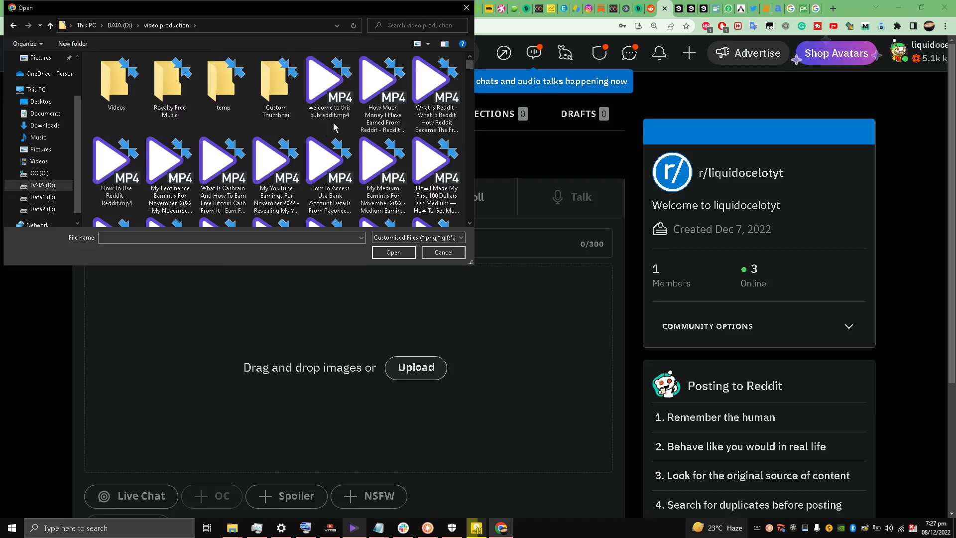
pyautogui.doubleClick(334, 119)
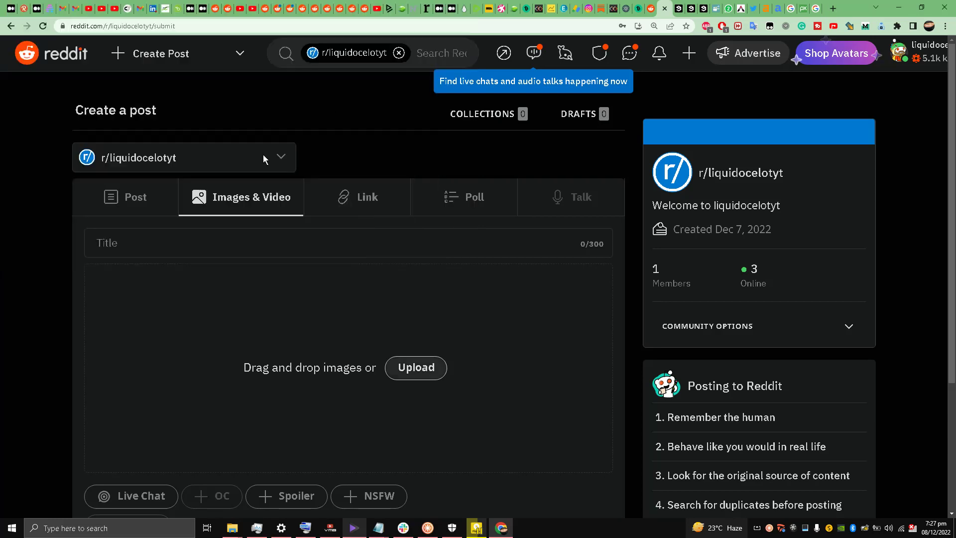
# Step: Enter 'Welcome to r/liquidocelotyt' as the post title once the video upload finishes
pyautogui.scroll(-3, 183, 238)
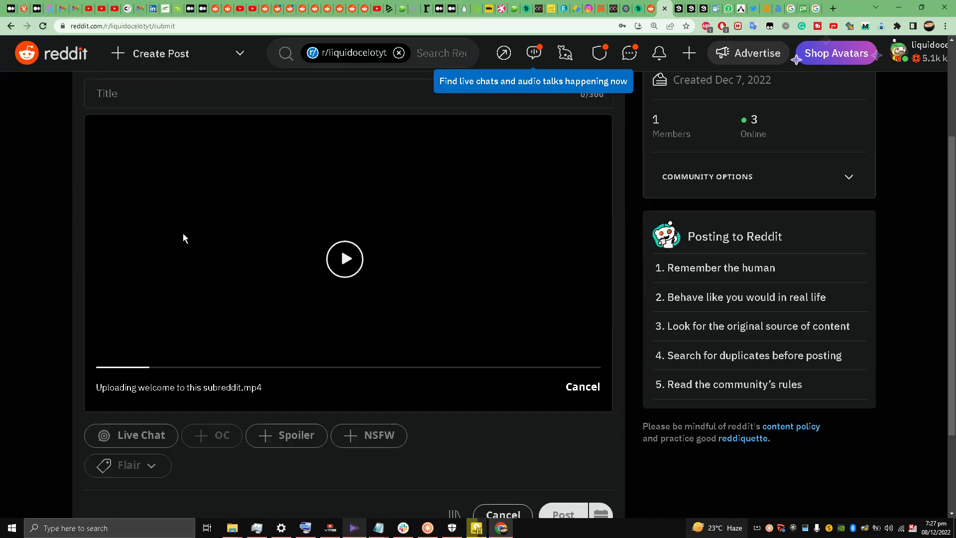
pyautogui.scroll(2, 180, 298)
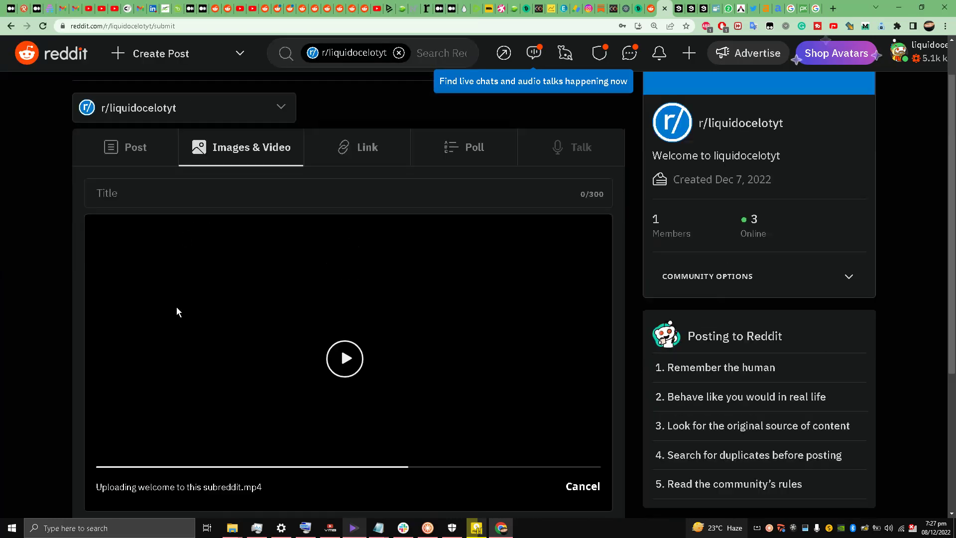
pyautogui.scroll(-1, 176, 306)
pyautogui.scroll(1, 177, 306)
pyautogui.click(211, 202)
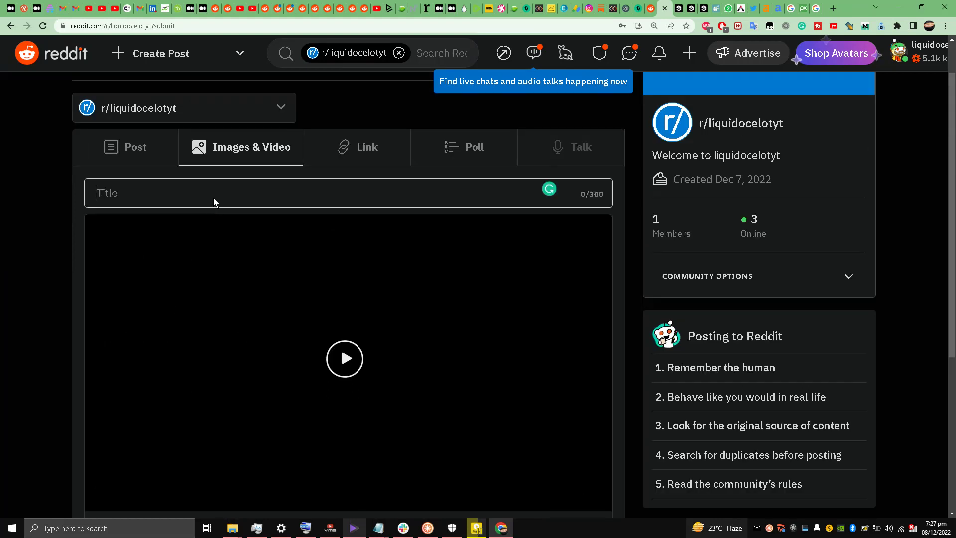
pyautogui.write('Welcome to r/liquidocelotyt')
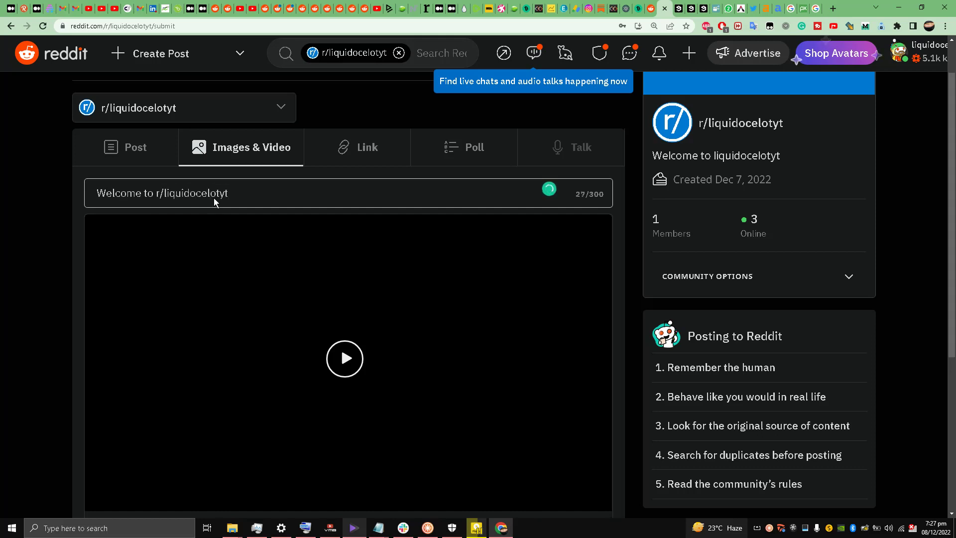
pyautogui.scroll(-3, 208, 219)
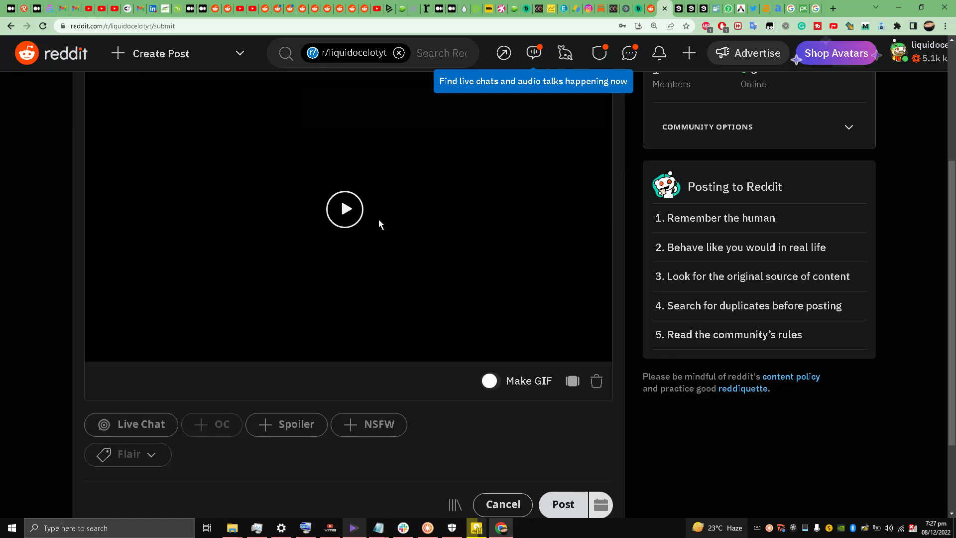
pyautogui.scroll(2, 177, 248)
pyautogui.scroll(-2, 215, 251)
pyautogui.scroll(2, 229, 220)
pyautogui.scroll(-4, 229, 217)
pyautogui.scroll(4, 259, 204)
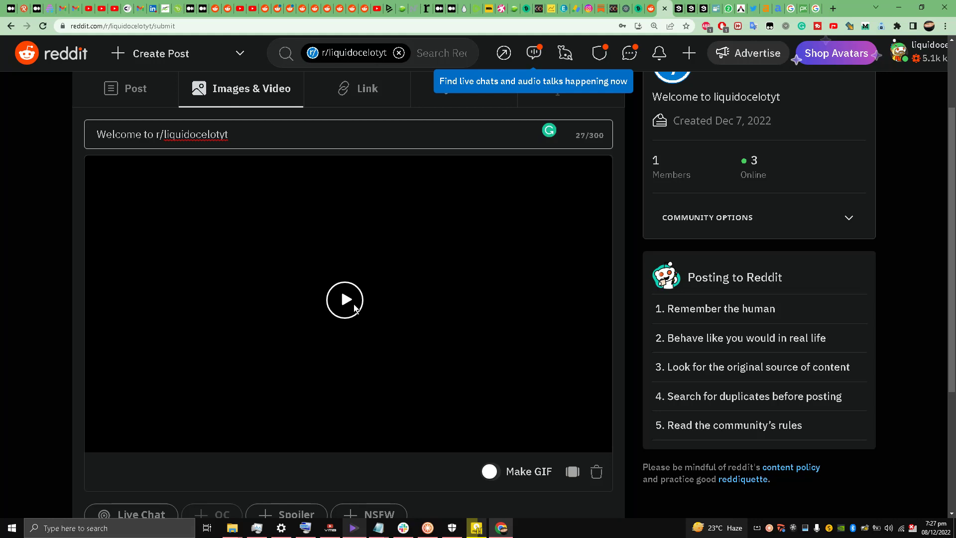
pyautogui.scroll(2, 305, 294)
pyautogui.scroll(-3, 309, 292)
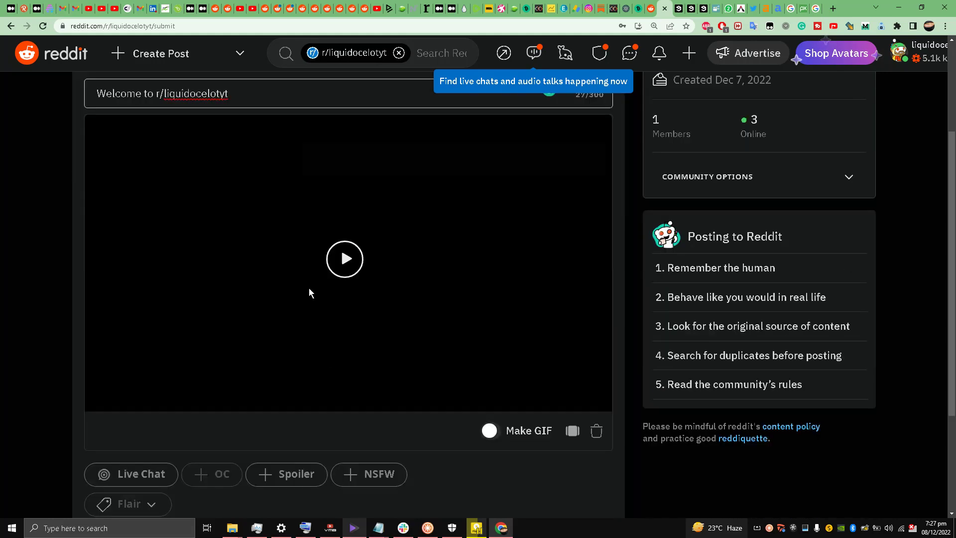
pyautogui.scroll(3, 399, 296)
pyautogui.scroll(-3, 269, 295)
# Step: Play the uploaded 25-second video preview, including full screen, then return to the form
pyautogui.click(344, 260)
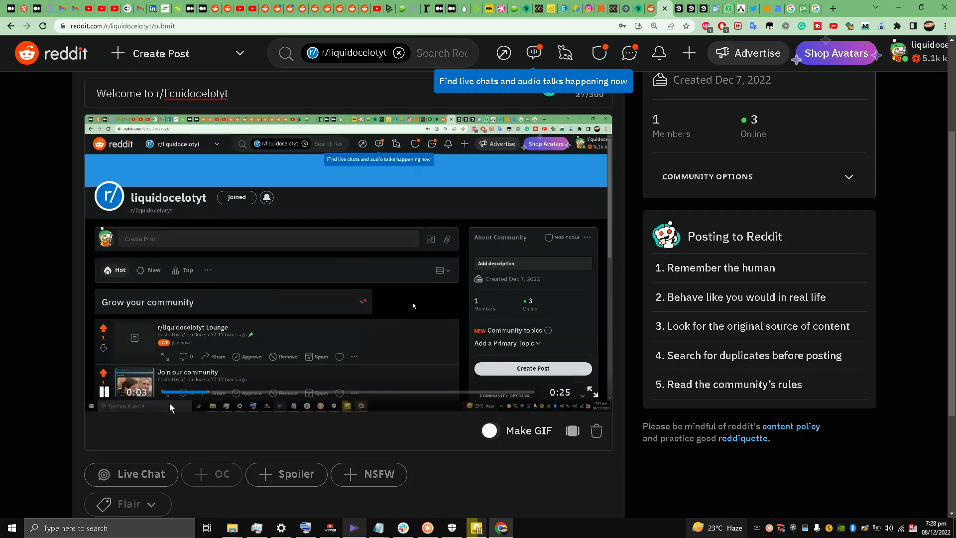
pyautogui.click(593, 391)
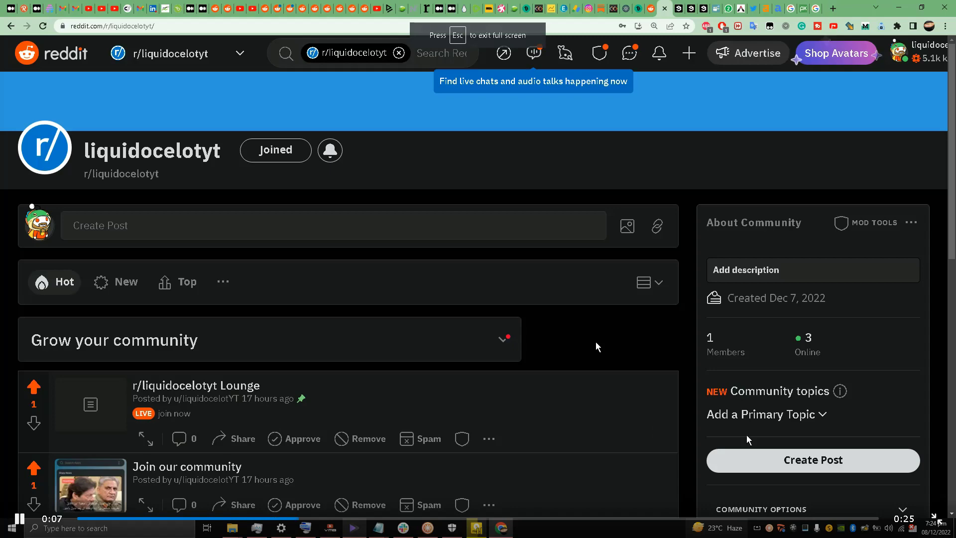
pyautogui.click(937, 519)
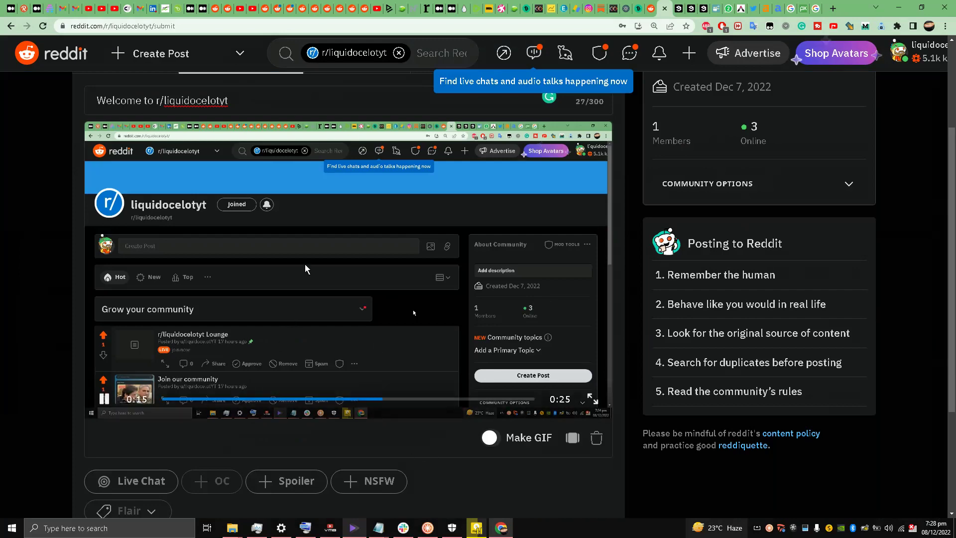
pyautogui.click(587, 403)
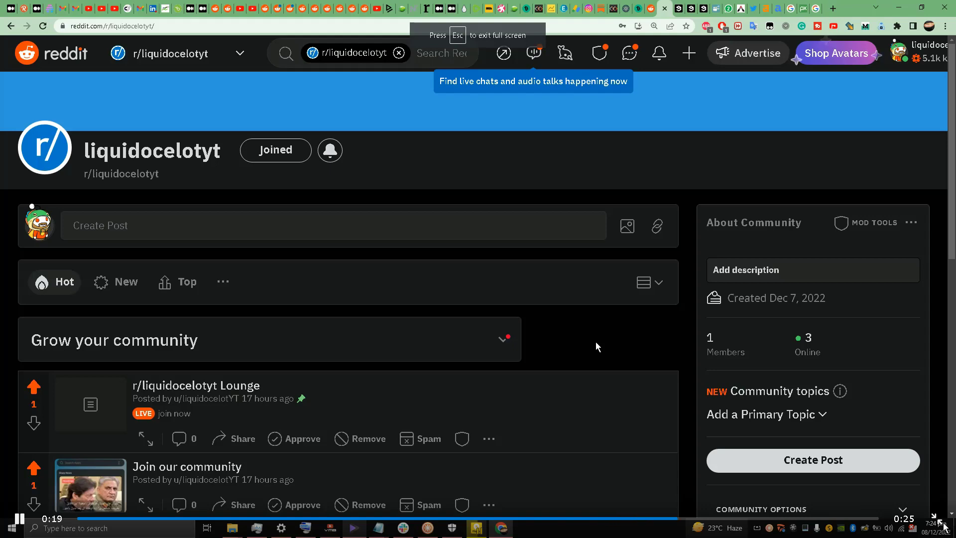
pyautogui.press('Escape')
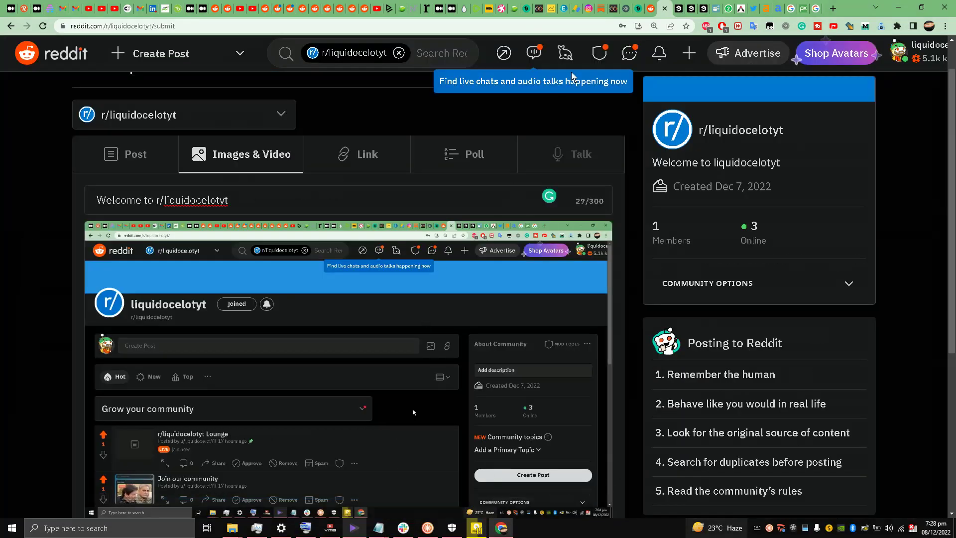
# Step: Check the notifications list, then scroll the form down to the Post button
pyautogui.click(666, 54)
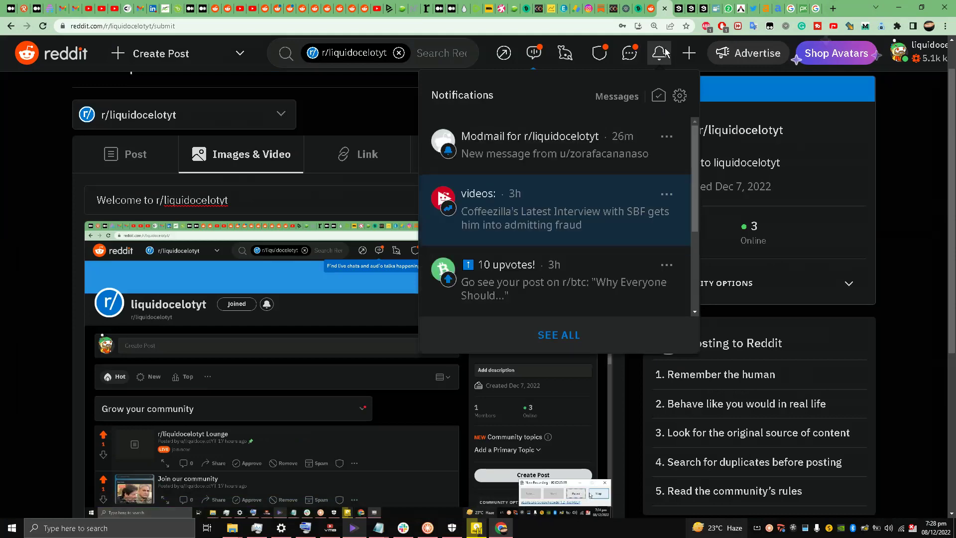
pyautogui.click(666, 52)
pyautogui.scroll(-4, 184, 172)
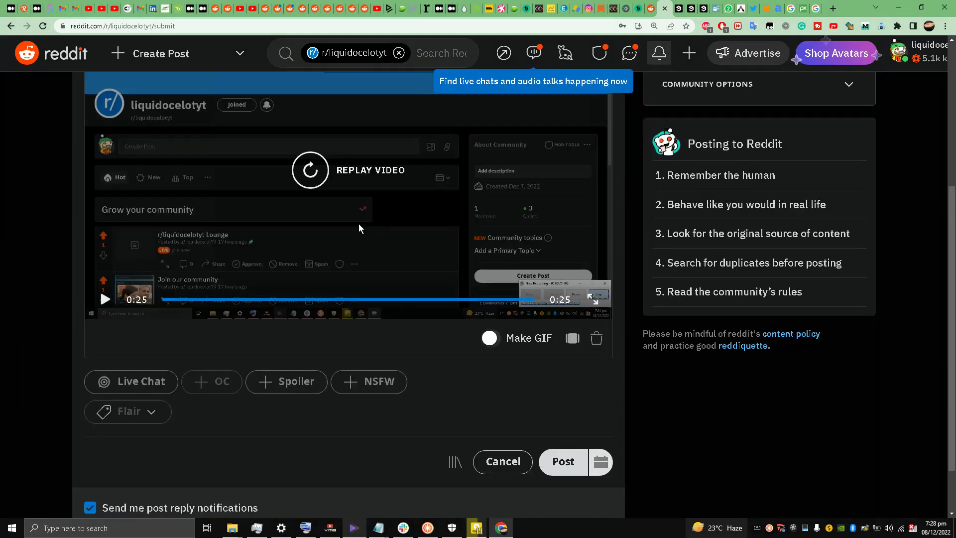
pyautogui.scroll(2, 233, 262)
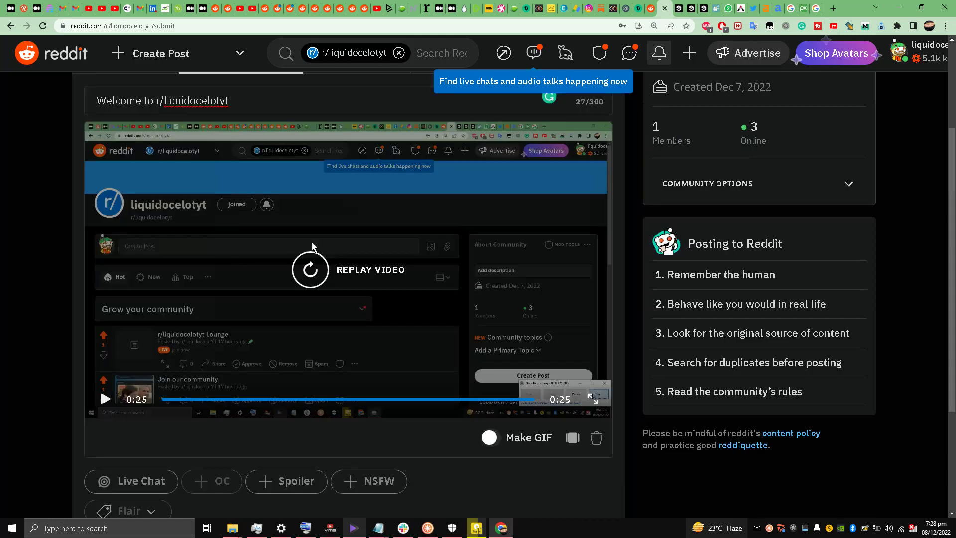
pyautogui.scroll(2, 231, 238)
pyautogui.scroll(-1, 225, 253)
pyautogui.scroll(2, 199, 246)
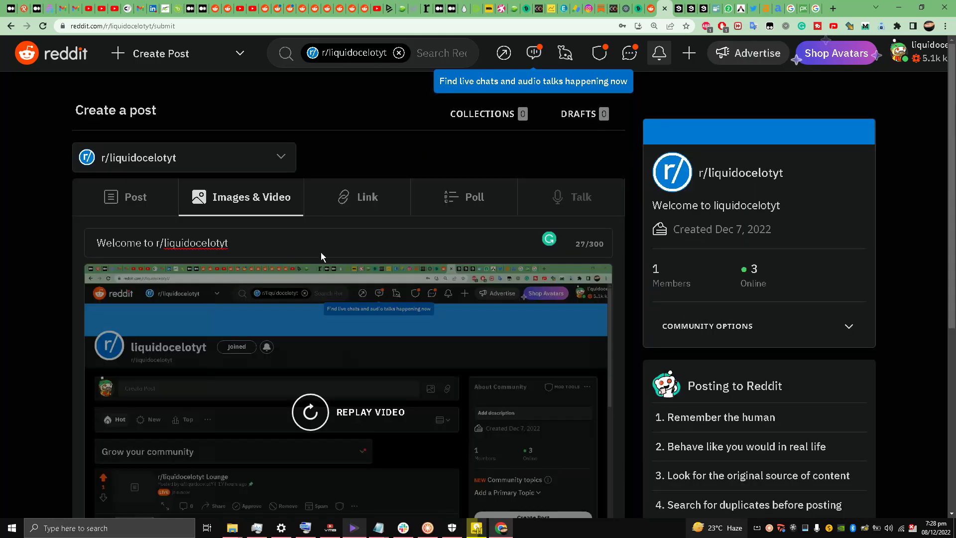
pyautogui.scroll(-6, 328, 279)
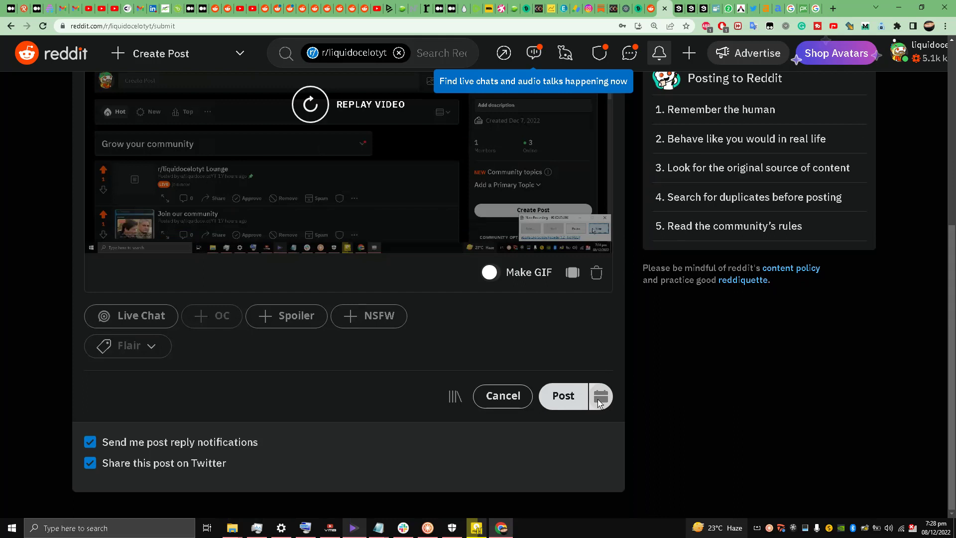
# Step: Post the 'Welcome to r/liquidocelotyt' video and close the Add Community Topics popup
pyautogui.click(564, 398)
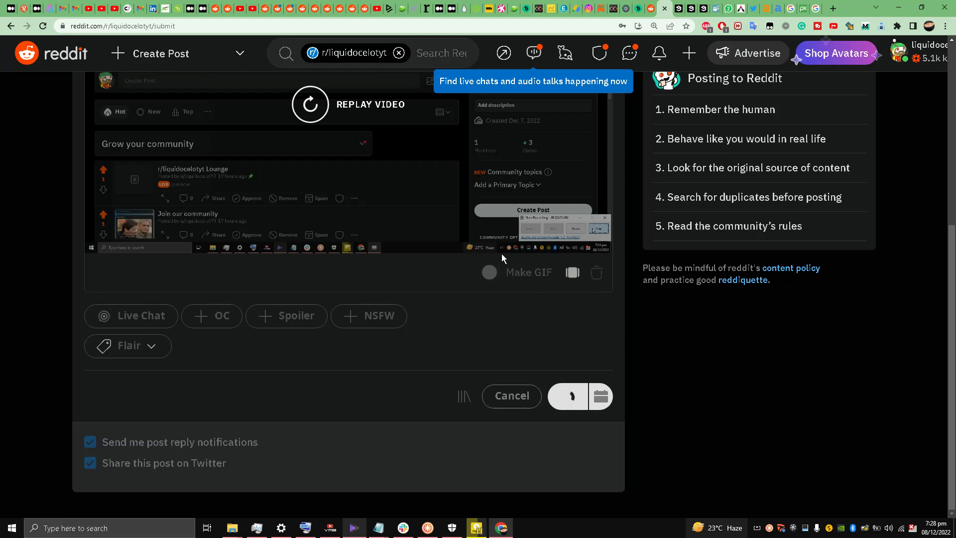
pyautogui.moveTo(418, 215)
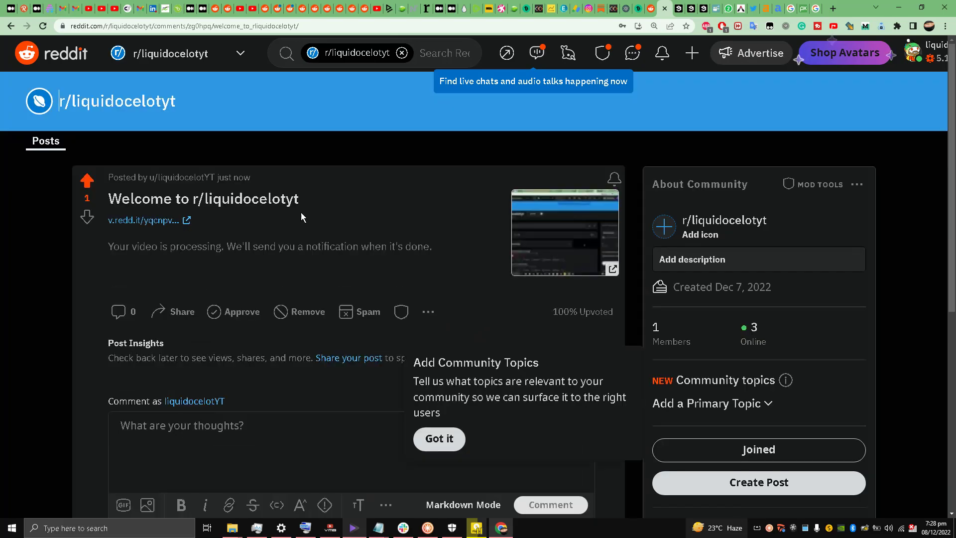
pyautogui.scroll(-2, 302, 211)
pyautogui.scroll(2, 302, 210)
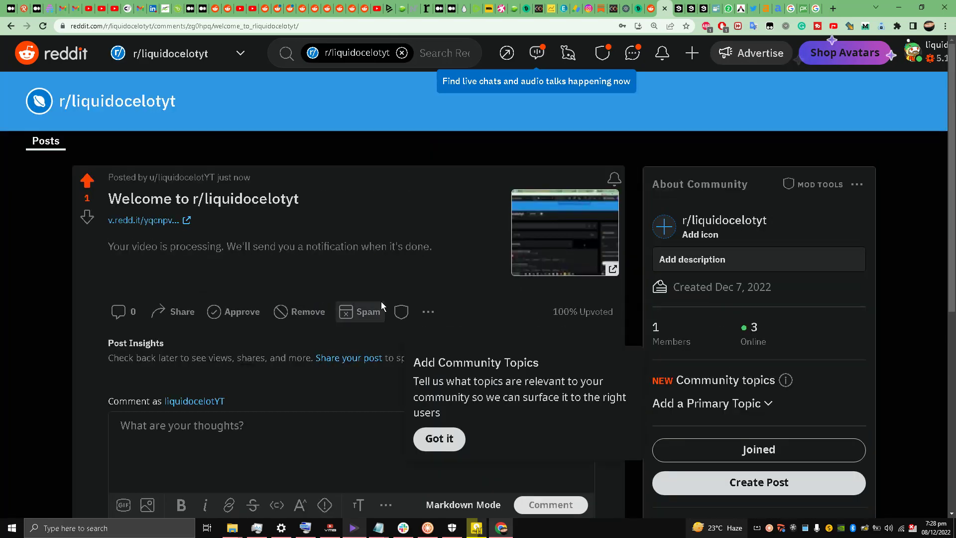
pyautogui.click(444, 445)
pyautogui.scroll(-5, 214, 319)
pyautogui.scroll(5, 224, 292)
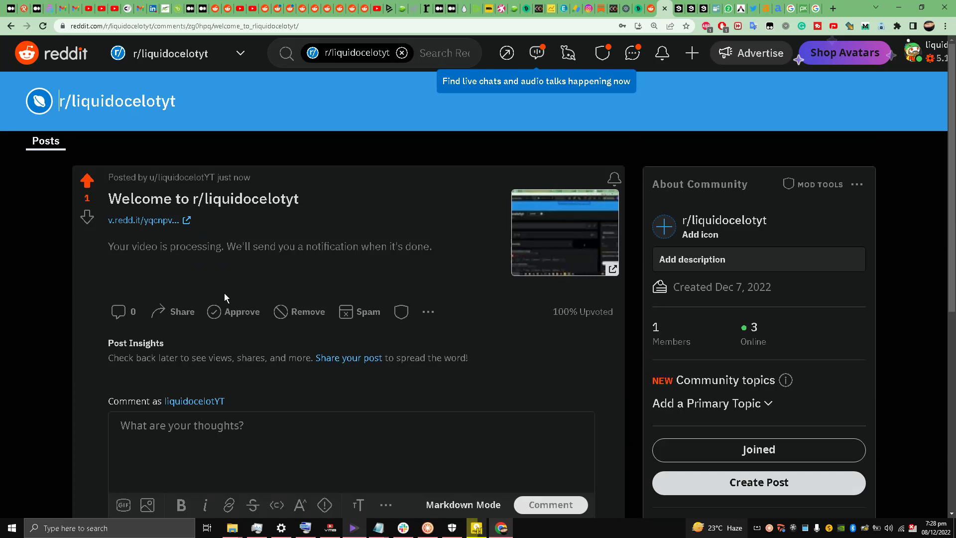
pyautogui.click(661, 58)
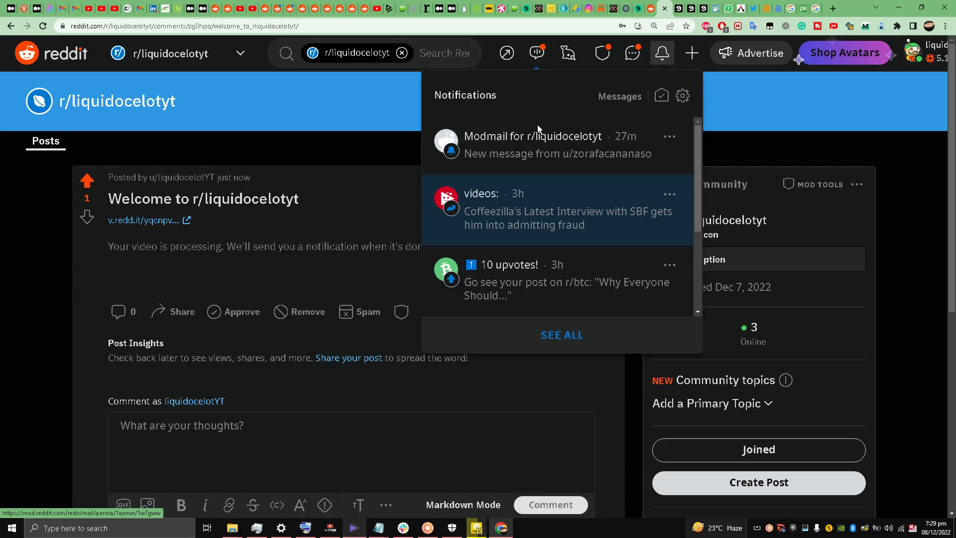
pyautogui.click(19, 263)
pyautogui.scroll(-2, 23, 259)
pyautogui.scroll(2, 29, 253)
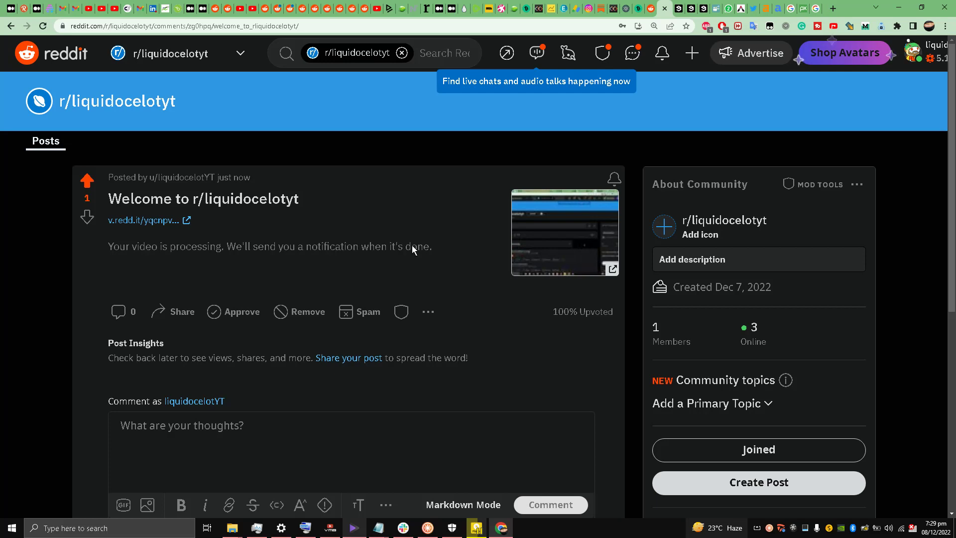
pyautogui.tripleClick(130, 246)
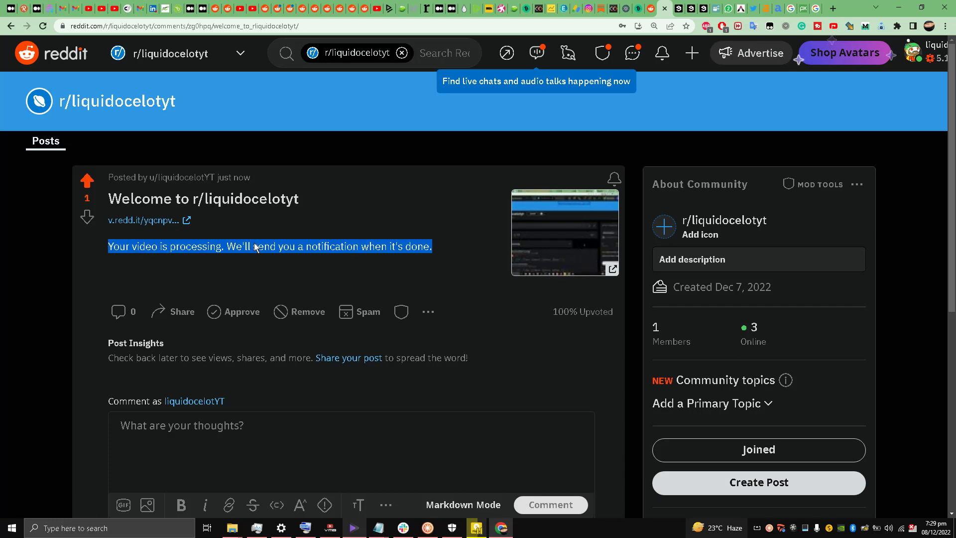
pyautogui.scroll(-1, 333, 217)
pyautogui.scroll(1, 333, 222)
pyautogui.click(660, 54)
pyautogui.click(659, 53)
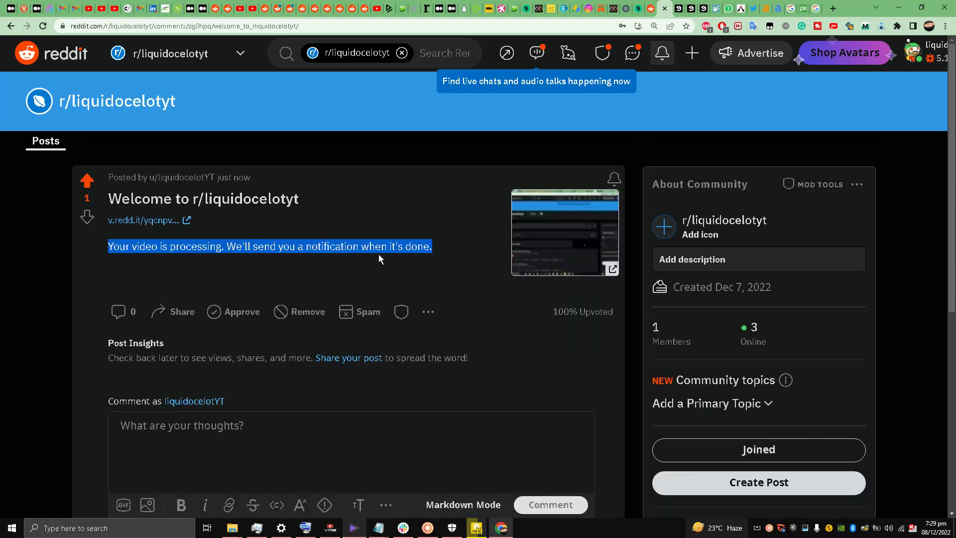
pyautogui.click(718, 260)
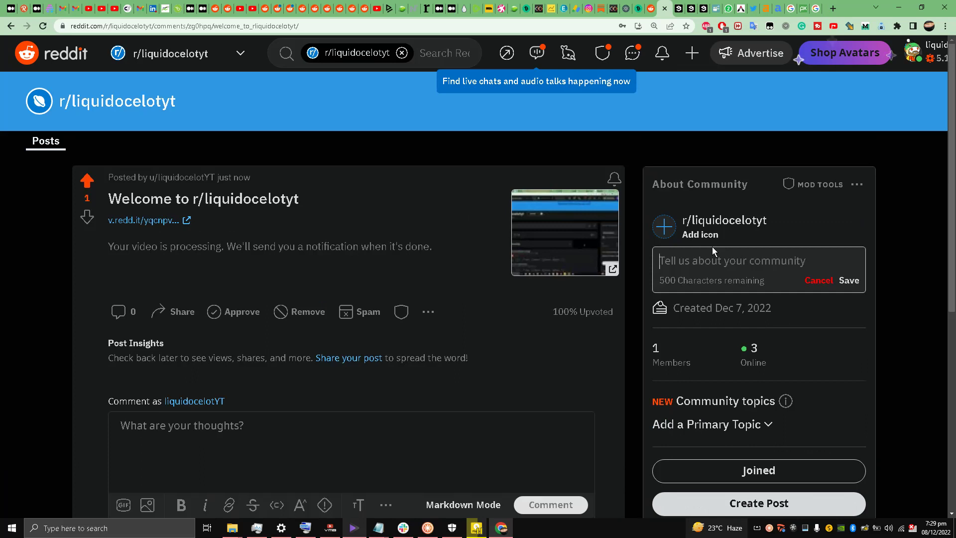
pyautogui.write('For more i')
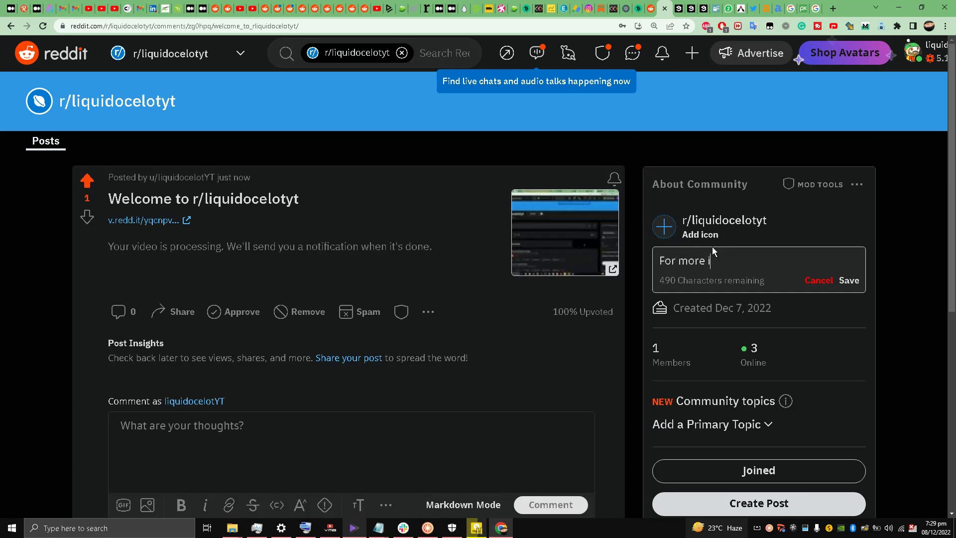
pyautogui.write('nformation about liquidocelot che')
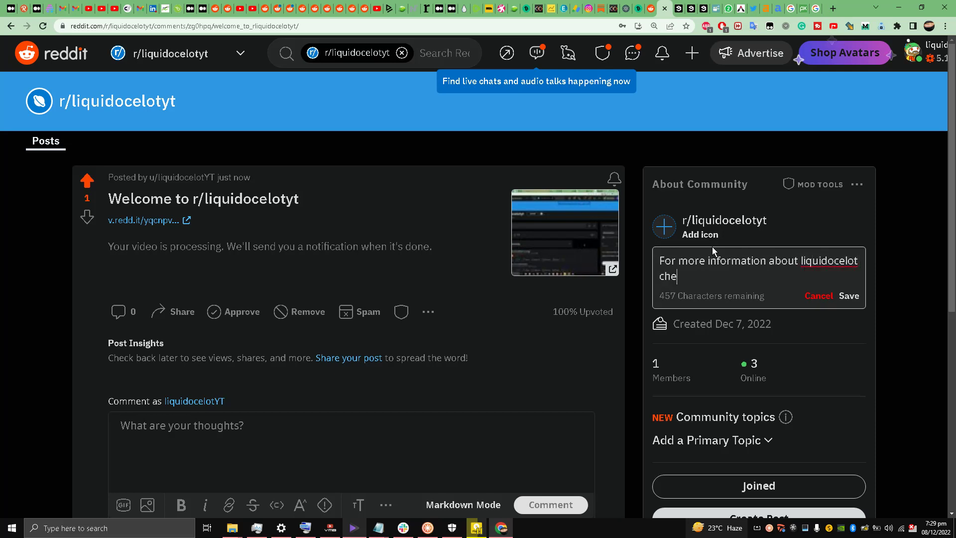
pyautogui.write('ck this link www.link.')
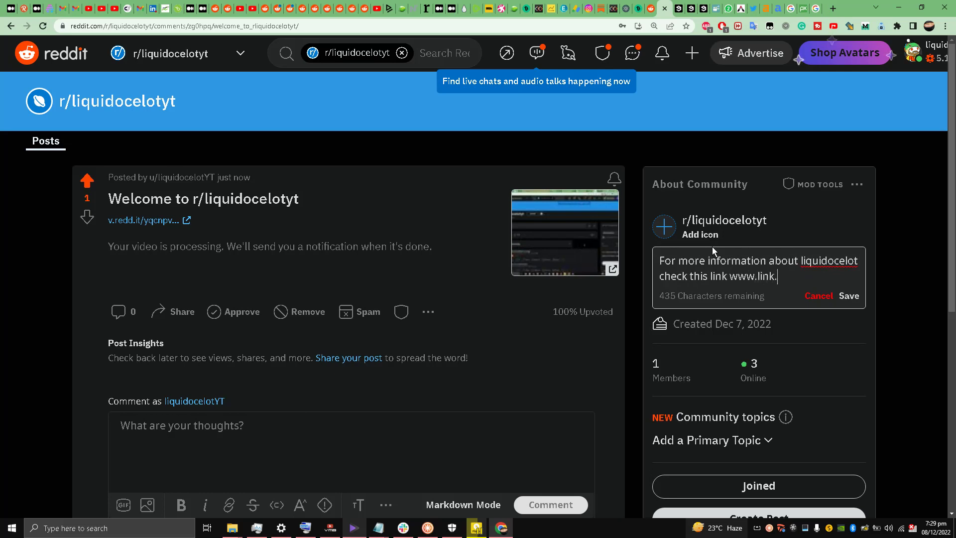
pyautogui.write('tre')
pyautogui.press('BackSpace')
pyautogui.press('BackSpace')
pyautogui.press('BackSpace')
pyautogui.press('BackSpace')
pyautogui.press('BackSpace')
pyautogui.press('BackSpace')
pyautogui.press('BackSpace')
pyautogui.press('BackSpace')
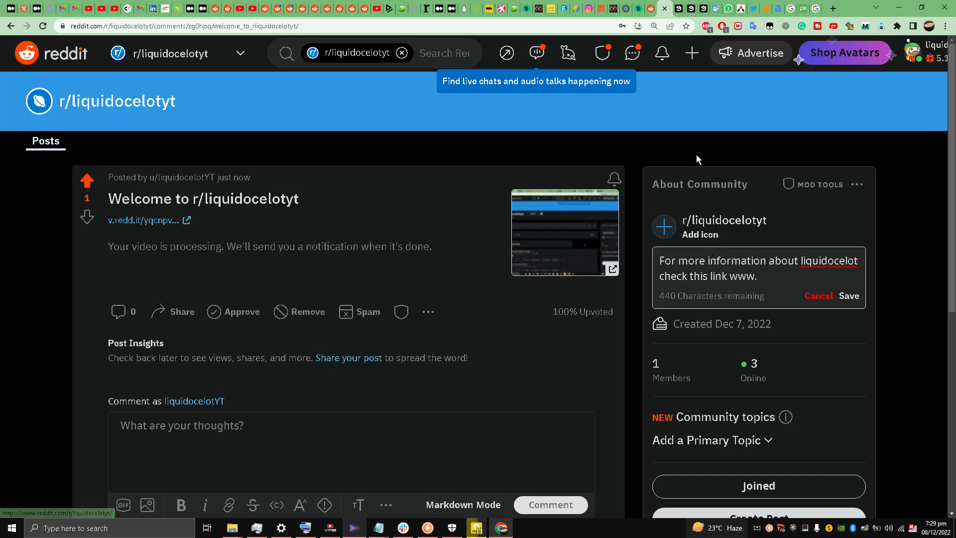
pyautogui.click(90, 6)
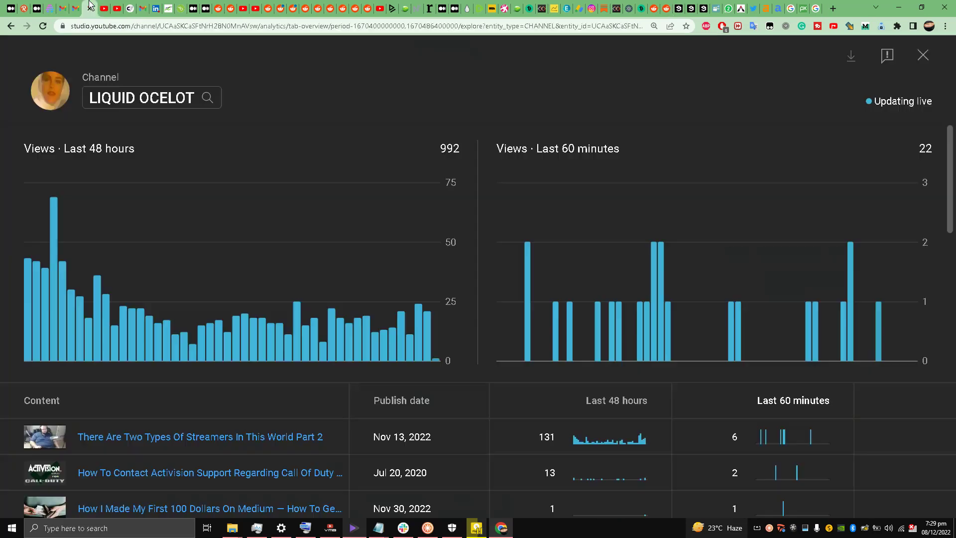
# Step: Close the realtime analytics overlay, open Channel content, then return to the Reddit tab
pyautogui.click(923, 56)
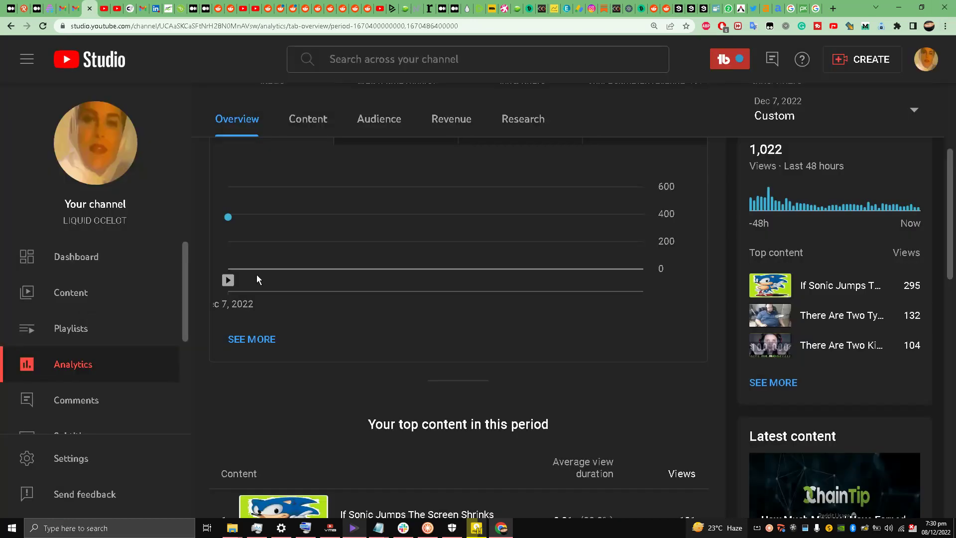
pyautogui.click(91, 292)
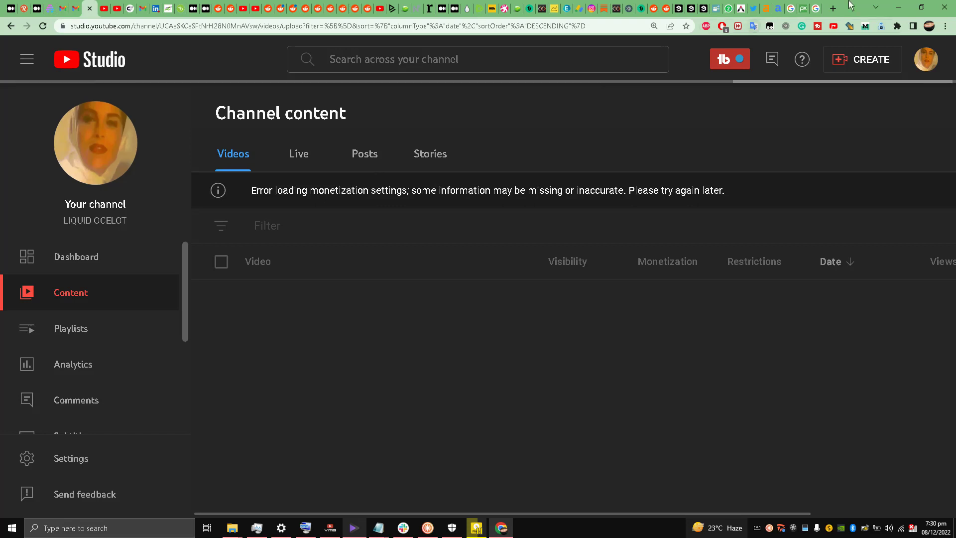
pyautogui.click(664, 8)
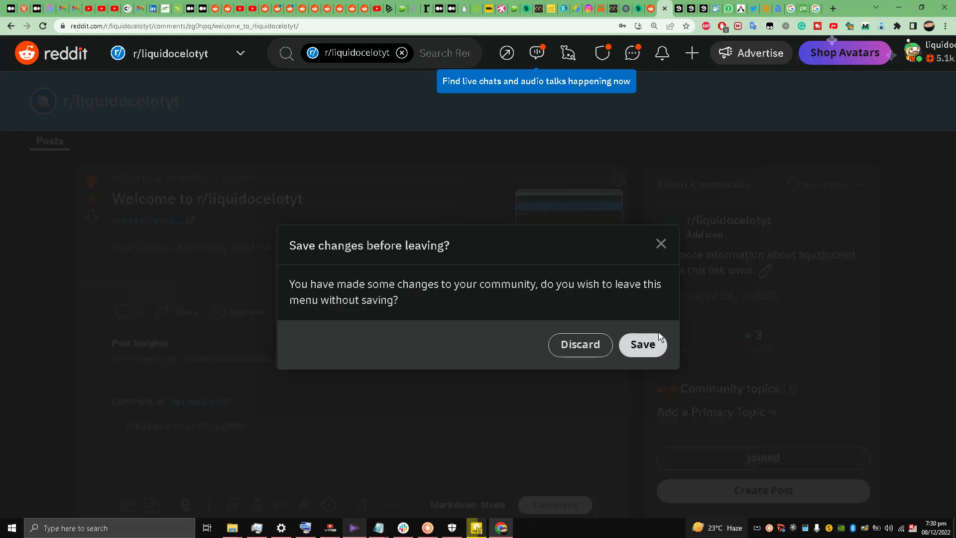
# Step: Save the unsaved community description, then return to YouTube Studio's Channel content list
pyautogui.click(647, 342)
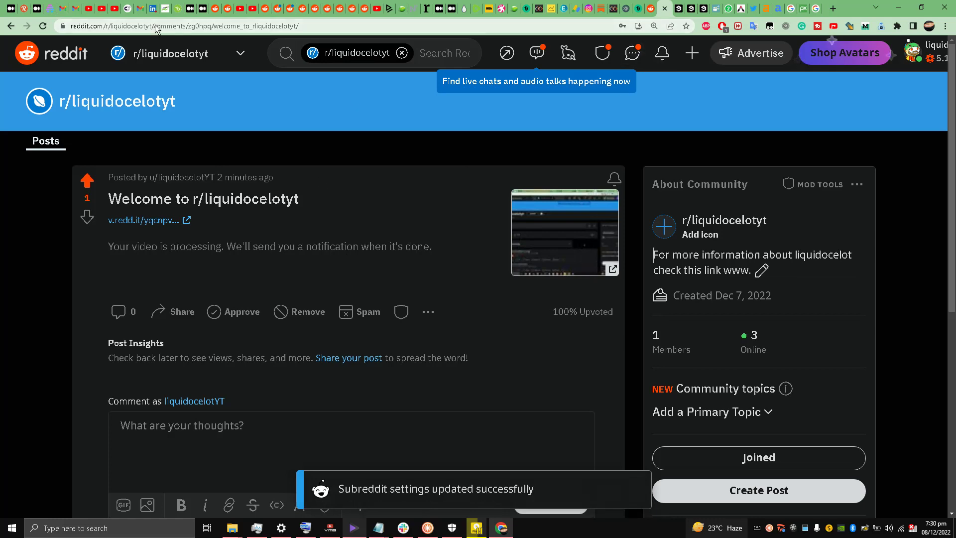
pyautogui.click(90, 9)
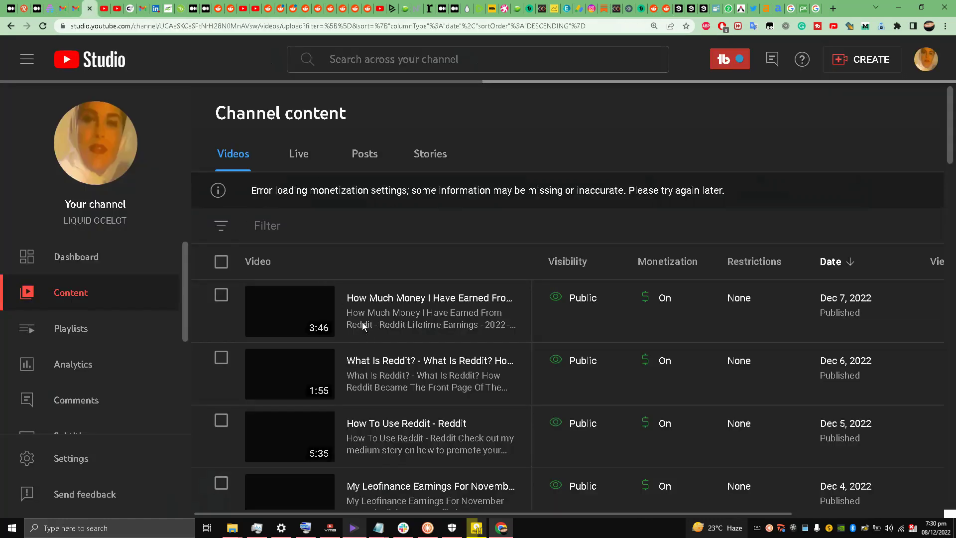
pyautogui.click(357, 333)
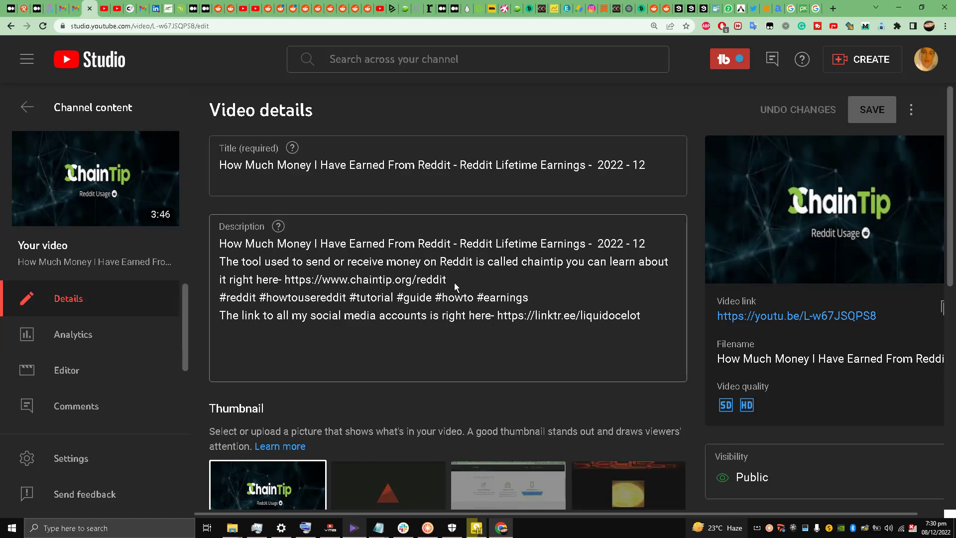
pyautogui.moveTo(365, 299); pyautogui.dragTo(219, 290)
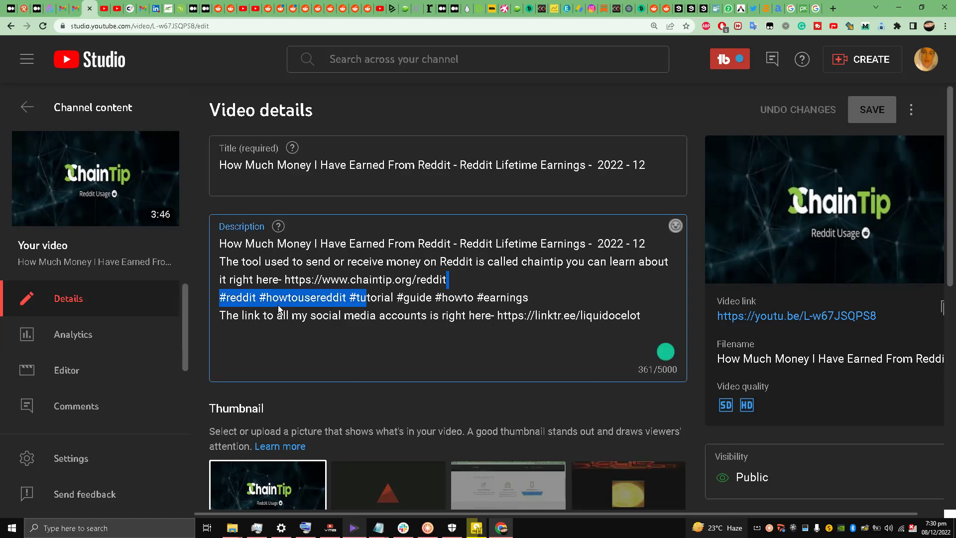
pyautogui.moveTo(498, 317); pyautogui.dragTo(640, 321)
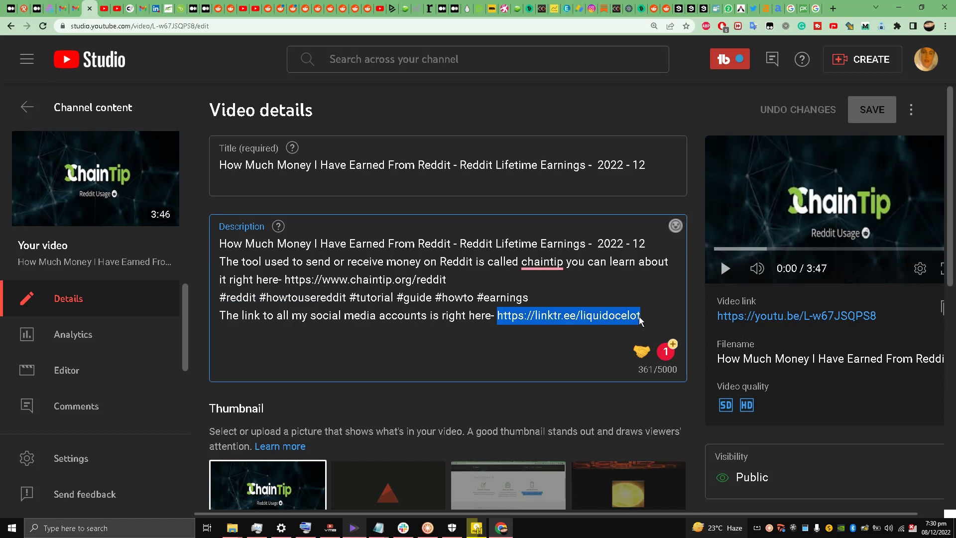
pyautogui.rightClick(587, 321)
pyautogui.click(646, 145)
pyautogui.click(669, 6)
pyautogui.click(762, 270)
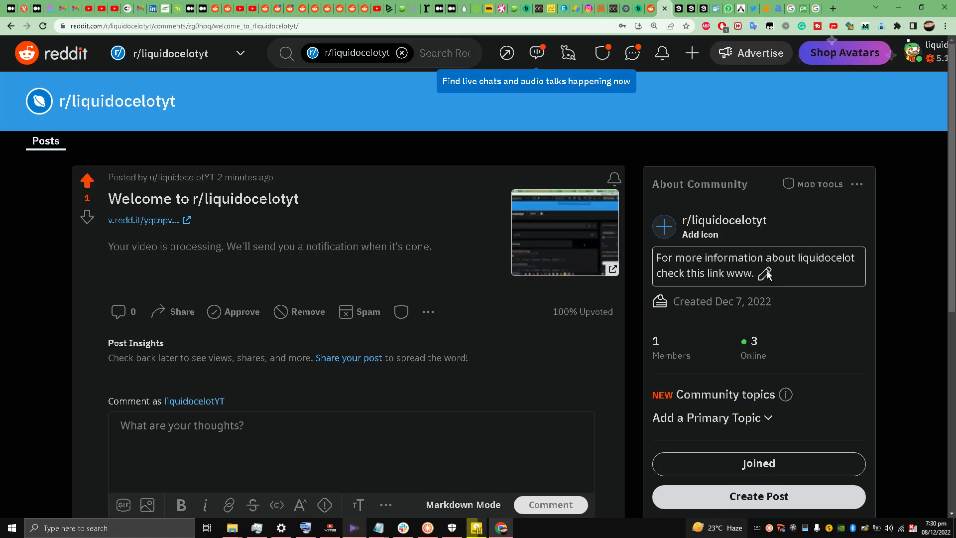
pyautogui.moveTo(775, 279); pyautogui.dragTo(730, 280)
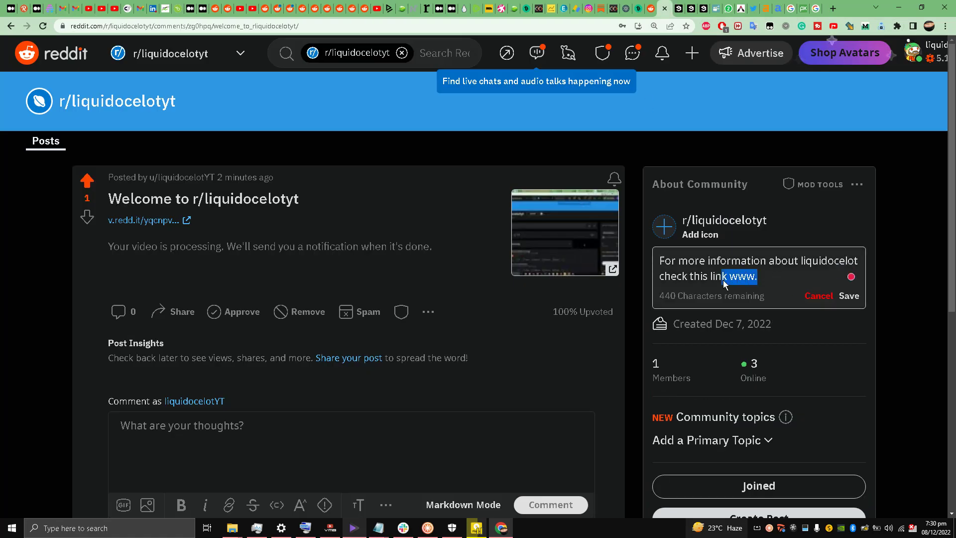
pyautogui.rightClick(745, 286)
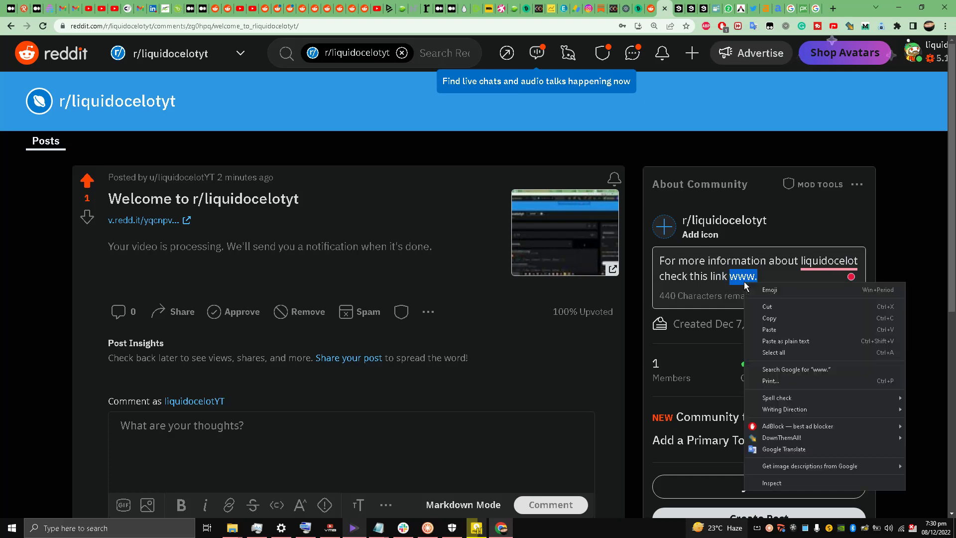
pyautogui.click(781, 335)
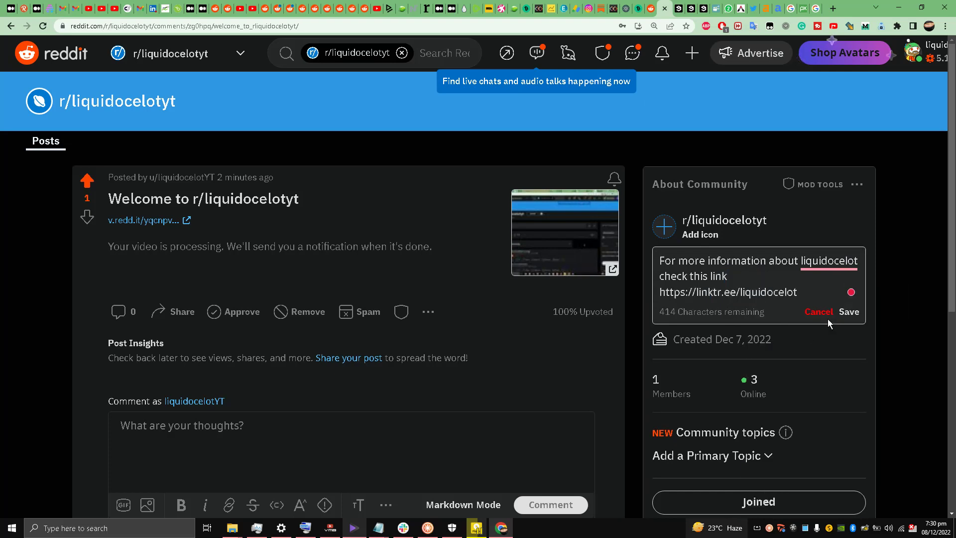
pyautogui.click(849, 312)
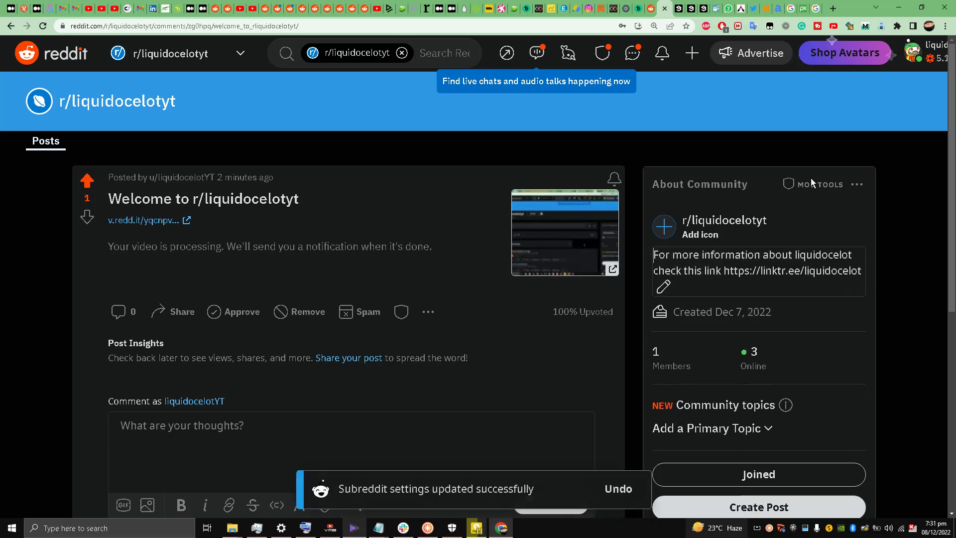
# Step: Upload an image from the Desktop as the r/liquidocelotyt community icon
pyautogui.click(705, 237)
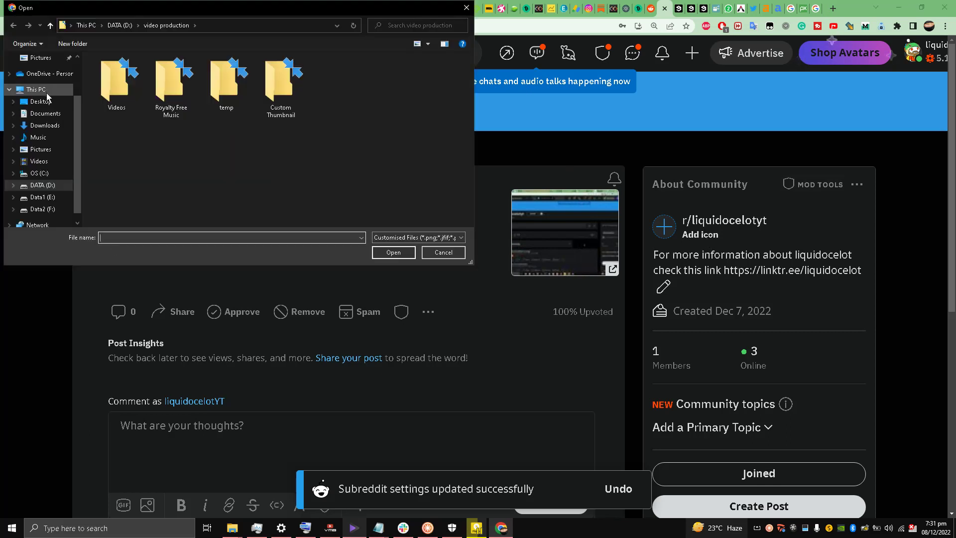
pyautogui.click(42, 101)
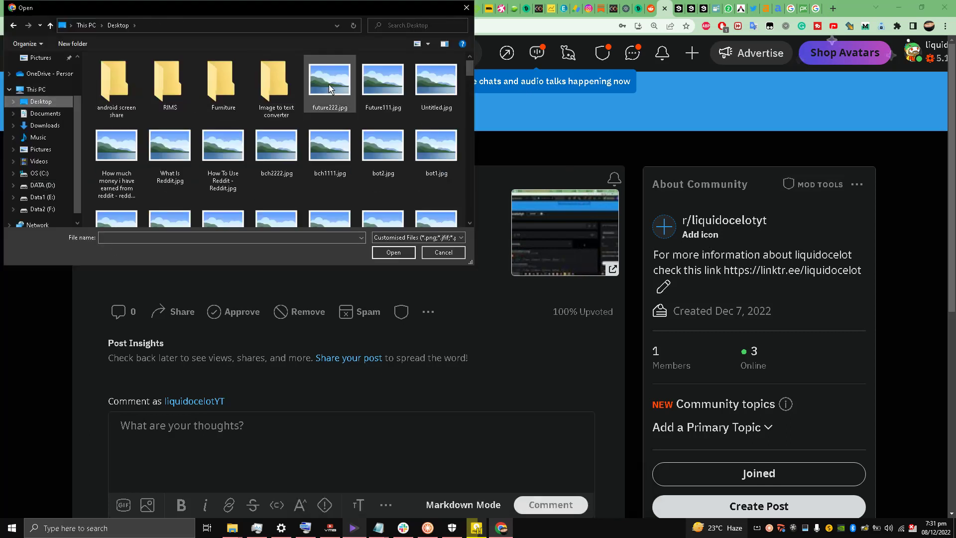
pyautogui.click(339, 93)
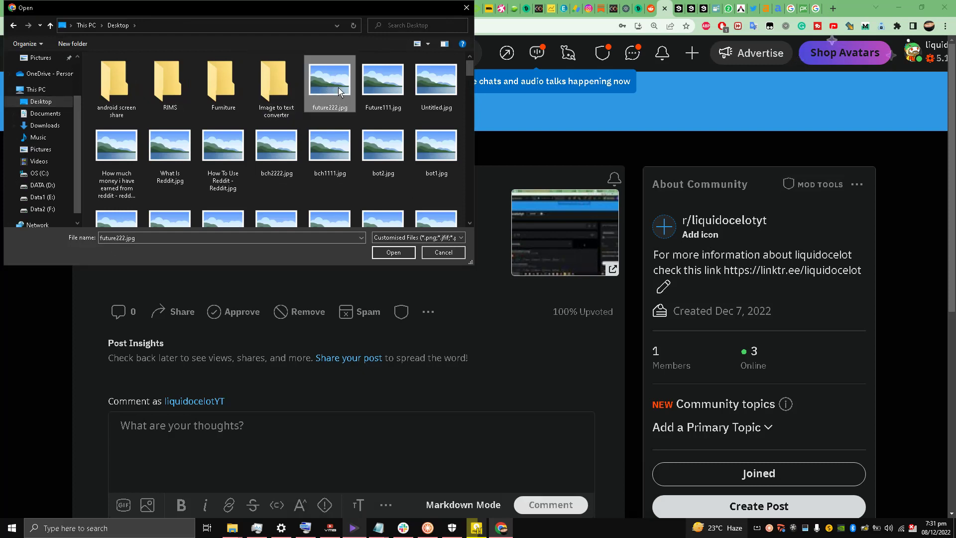
pyautogui.scroll(-3, 337, 90)
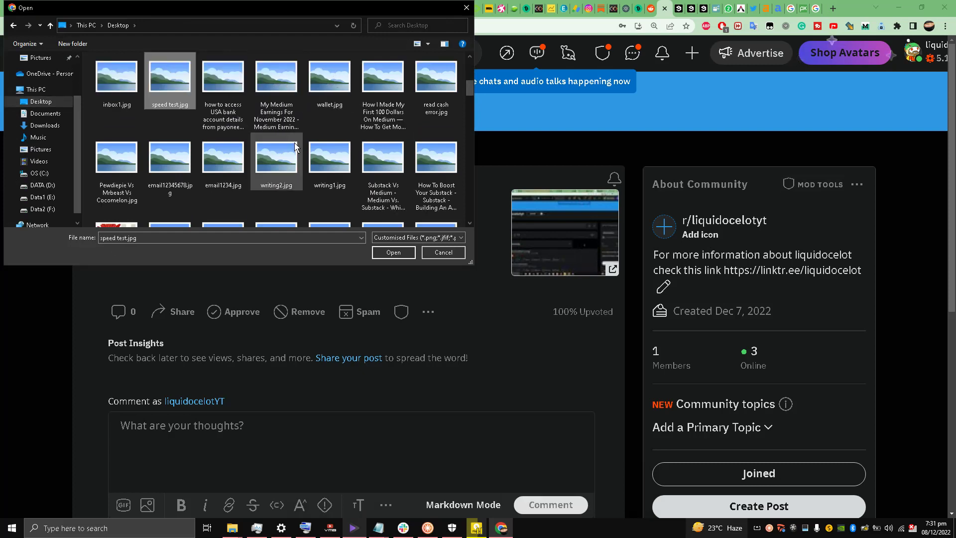
pyautogui.click(383, 172)
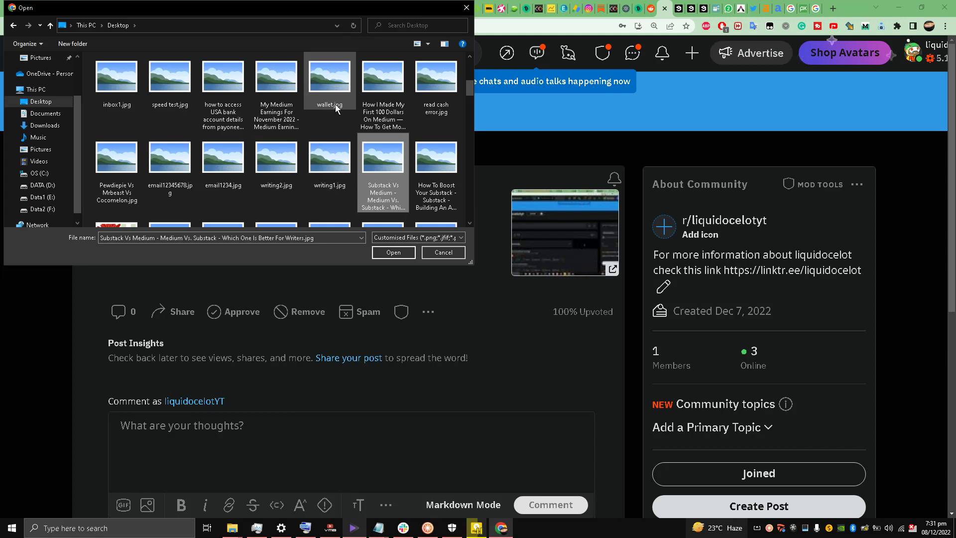
pyautogui.scroll(-3, 199, 124)
pyautogui.click(115, 87)
pyautogui.doubleClick(115, 85)
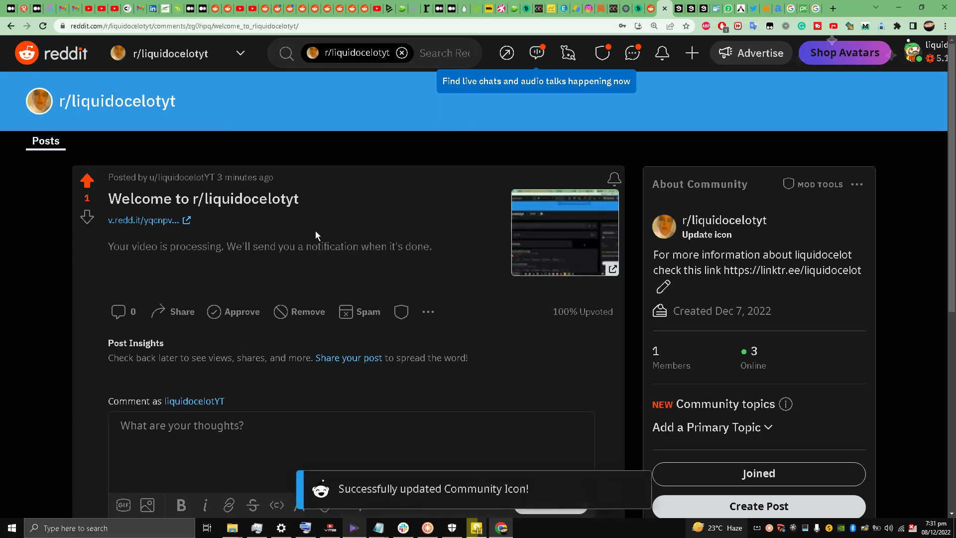
# Step: Open the Messages inbox from the notifications list in a new tab
pyautogui.scroll(-5, 250, 253)
pyautogui.scroll(5, 251, 252)
pyautogui.click(667, 57)
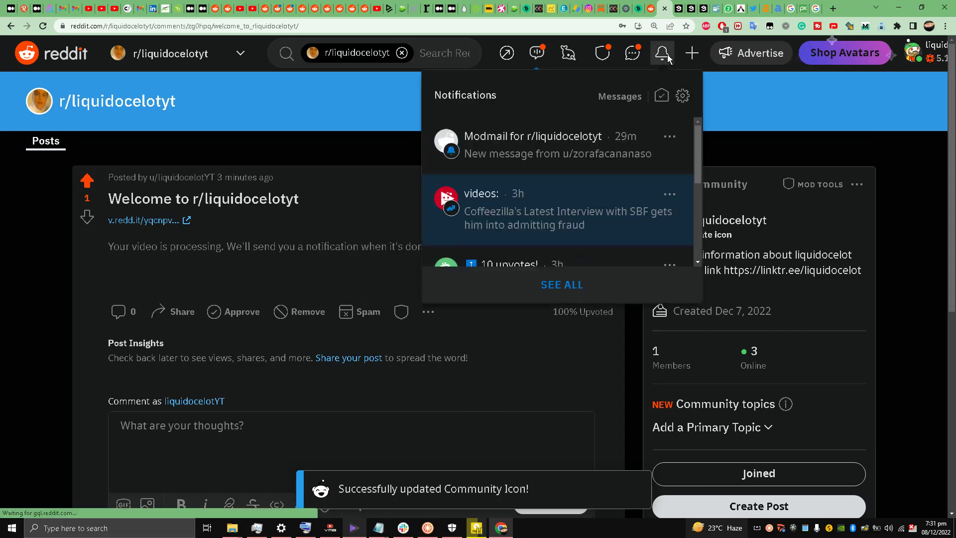
pyautogui.click(667, 56)
pyautogui.click(662, 56)
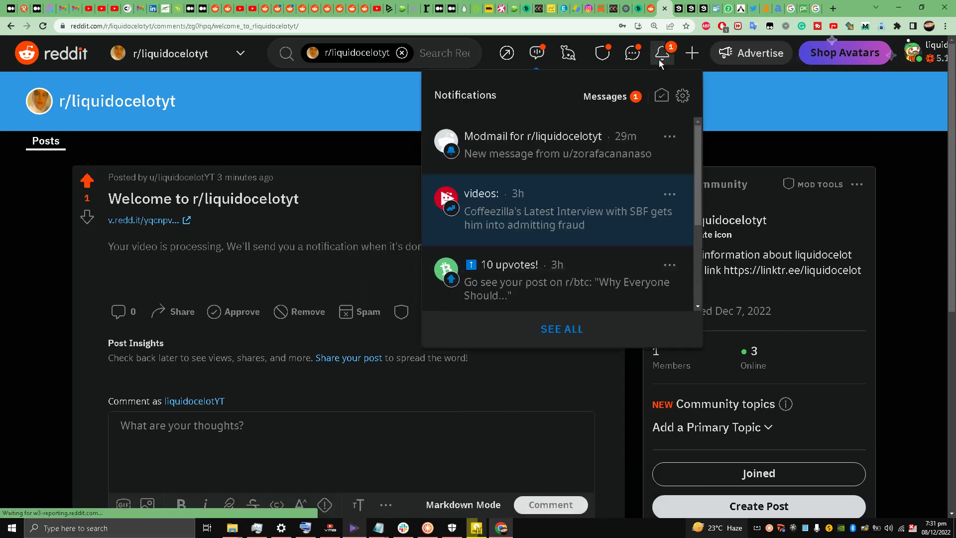
pyautogui.rightClick(619, 98)
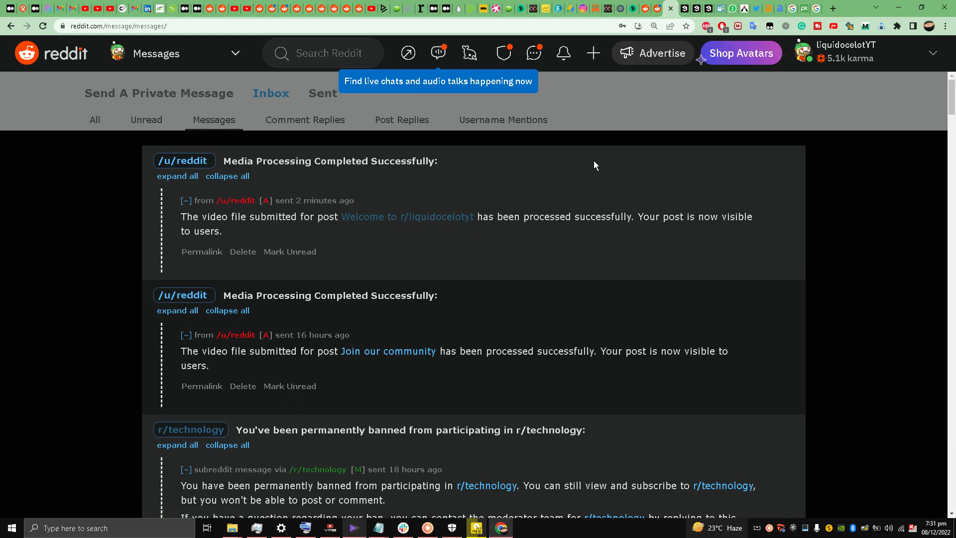
# Step: Go back to the r/liquidocelotyt community page and dismiss the get-updates prompt with Not now
pyautogui.click(657, 8)
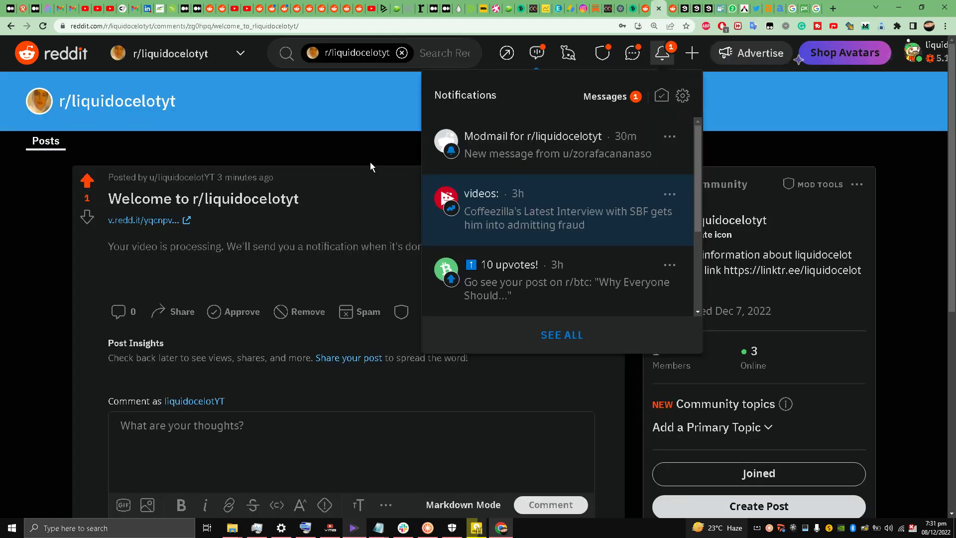
pyautogui.click(169, 103)
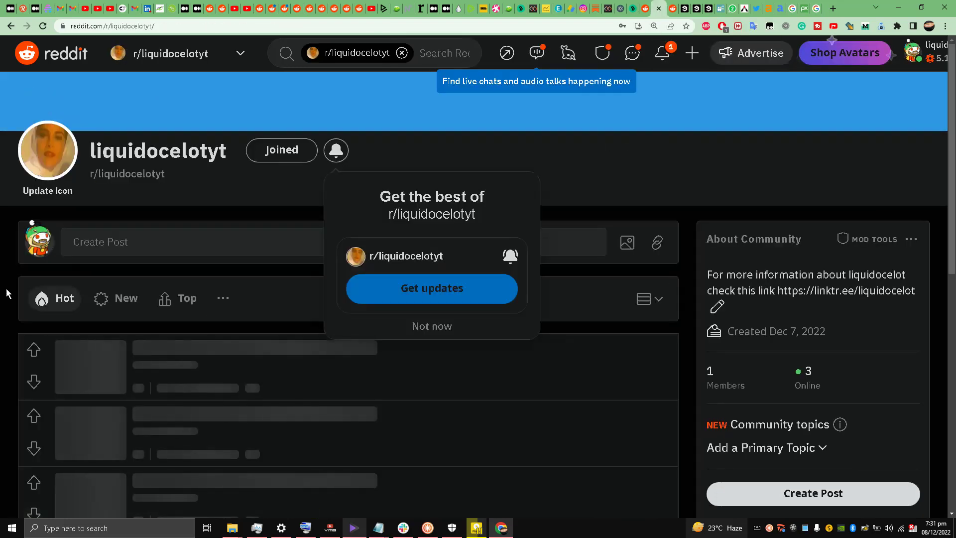
pyautogui.click(438, 326)
pyautogui.scroll(-6, 3, 284)
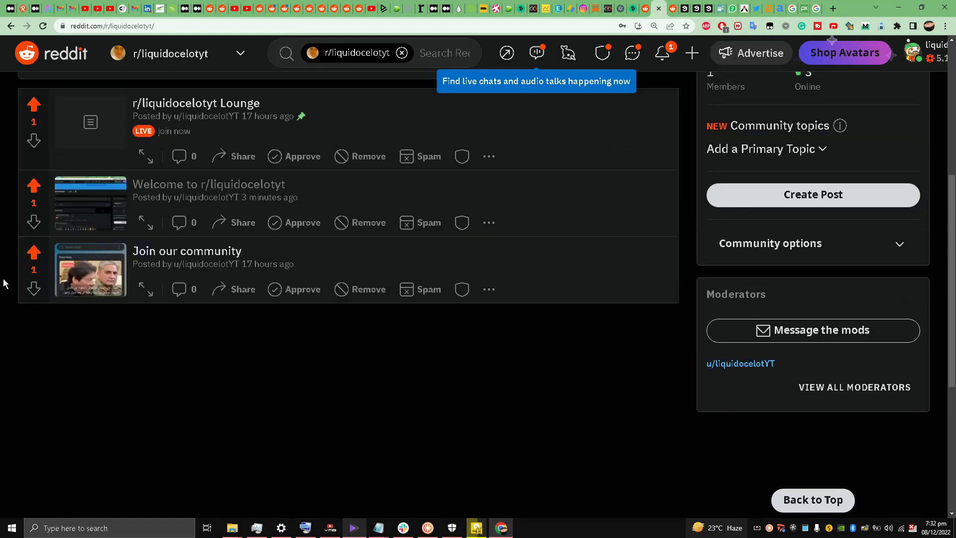
pyautogui.scroll(3, 2, 246)
pyautogui.scroll(-2, 115, 282)
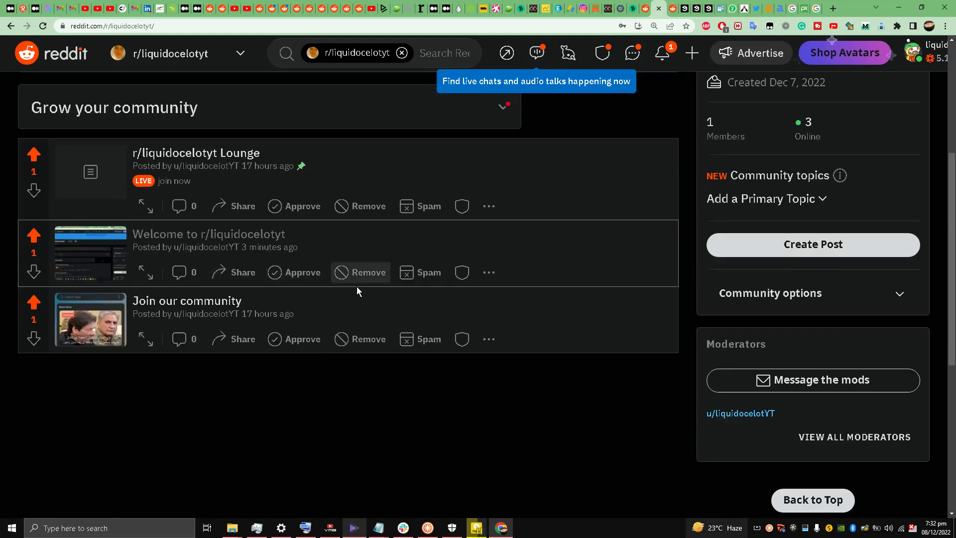
# Step: Approve the 'Join our community' and 'Welcome to r/liquidocelotyt' posts, then open the welcome post
pyautogui.click(288, 344)
pyautogui.click(298, 277)
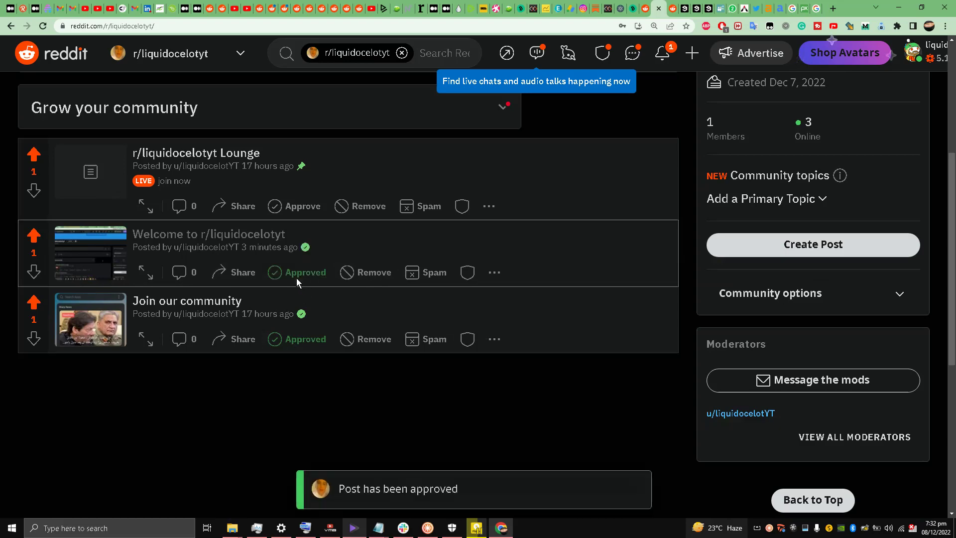
pyautogui.scroll(3, 163, 310)
pyautogui.scroll(-2, 124, 318)
pyautogui.scroll(1, 149, 314)
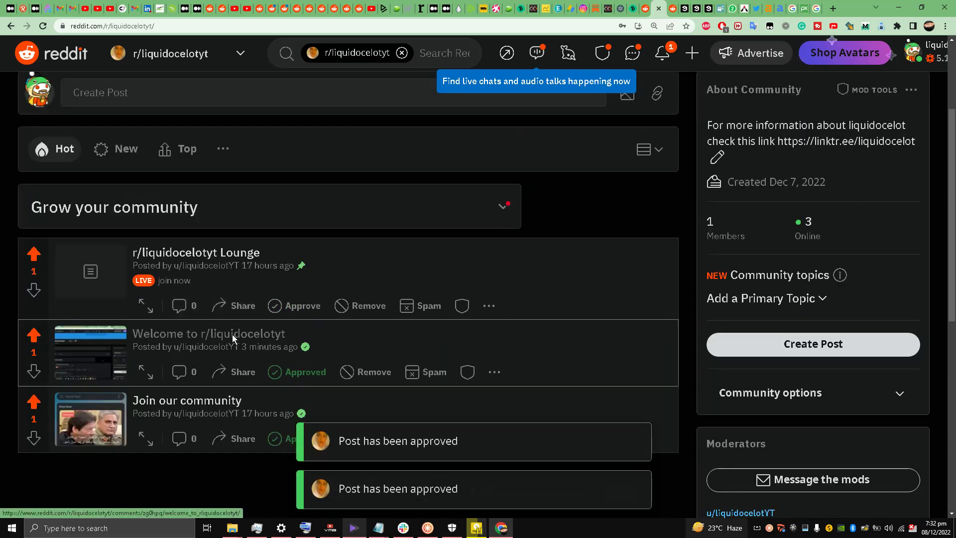
pyautogui.click(232, 334)
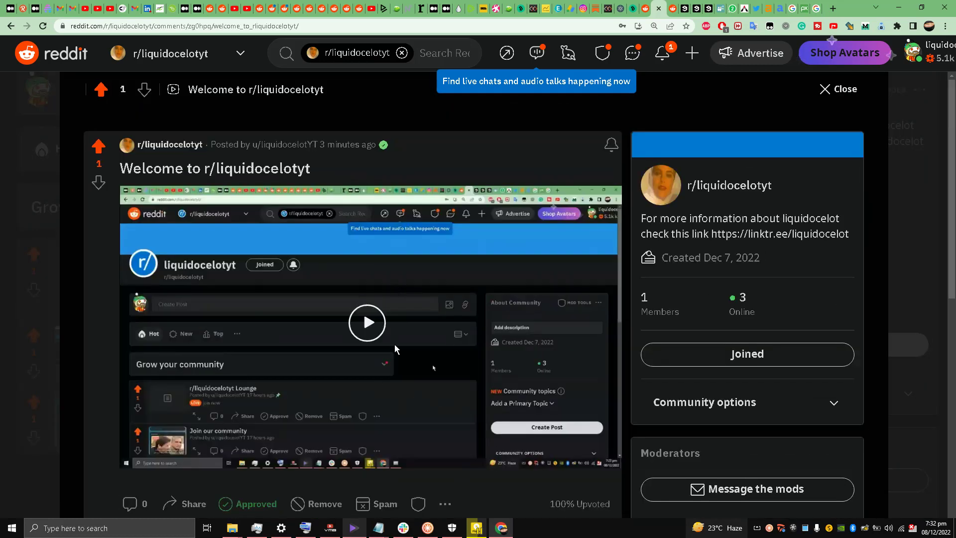
# Step: Play the welcome video, pause it at 0:13, and show the post's options menu
pyautogui.click(377, 326)
pyautogui.moveTo(603, 448)
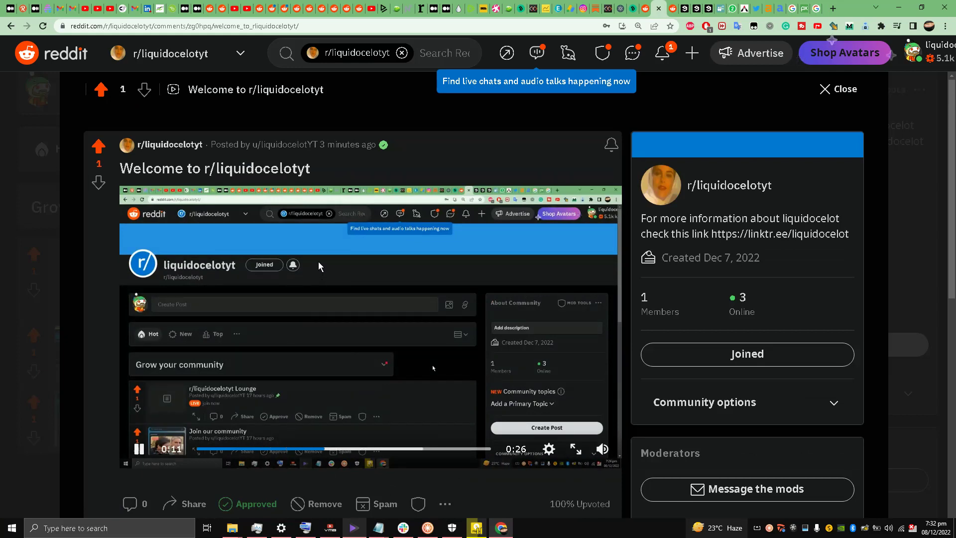
pyautogui.click(146, 450)
pyautogui.scroll(-5, 324, 270)
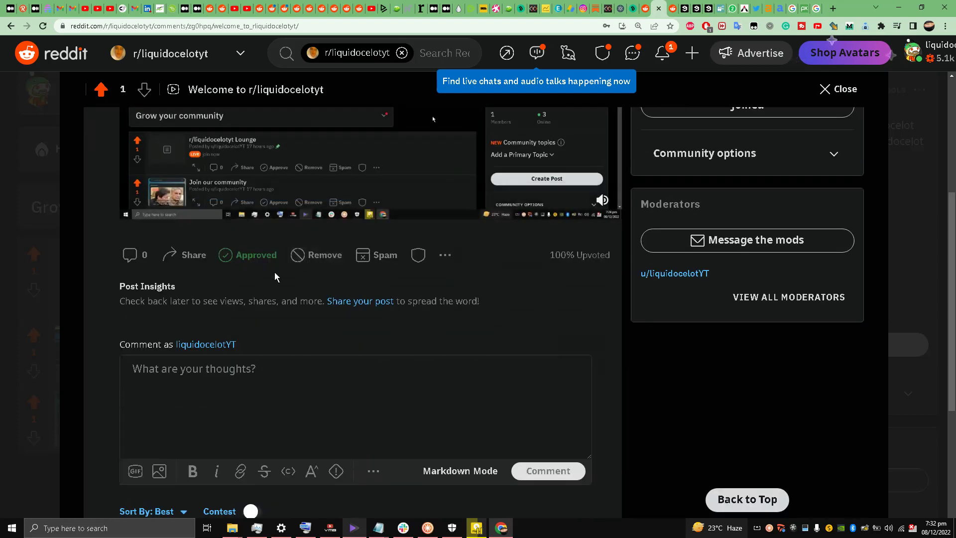
pyautogui.click(444, 256)
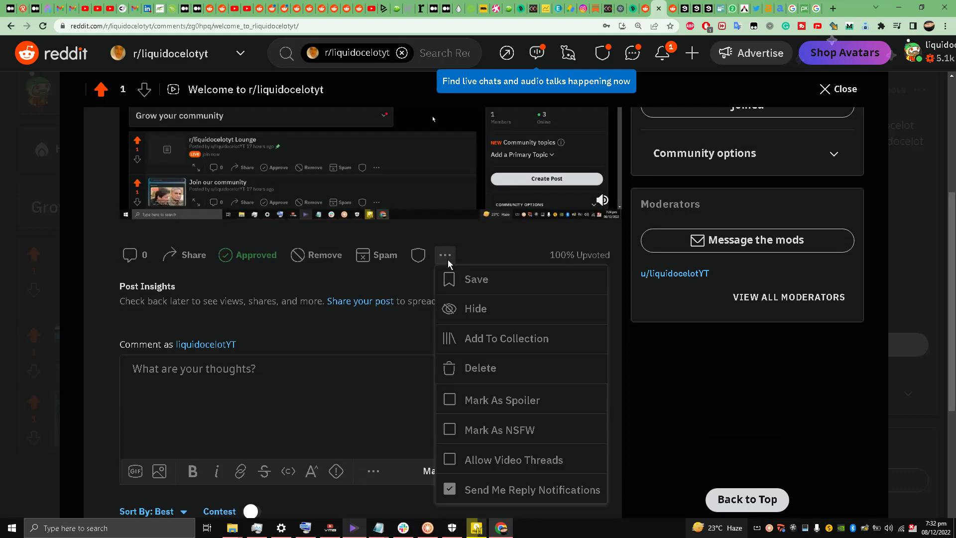
pyautogui.click(42, 334)
pyautogui.scroll(3, 234, 244)
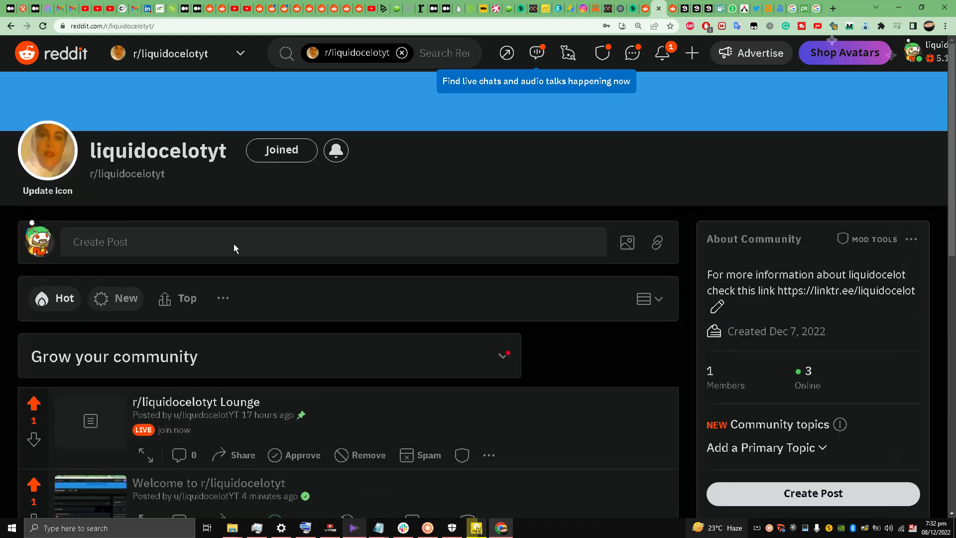
pyautogui.scroll(4, 320, 244)
pyautogui.scroll(-5, 219, 288)
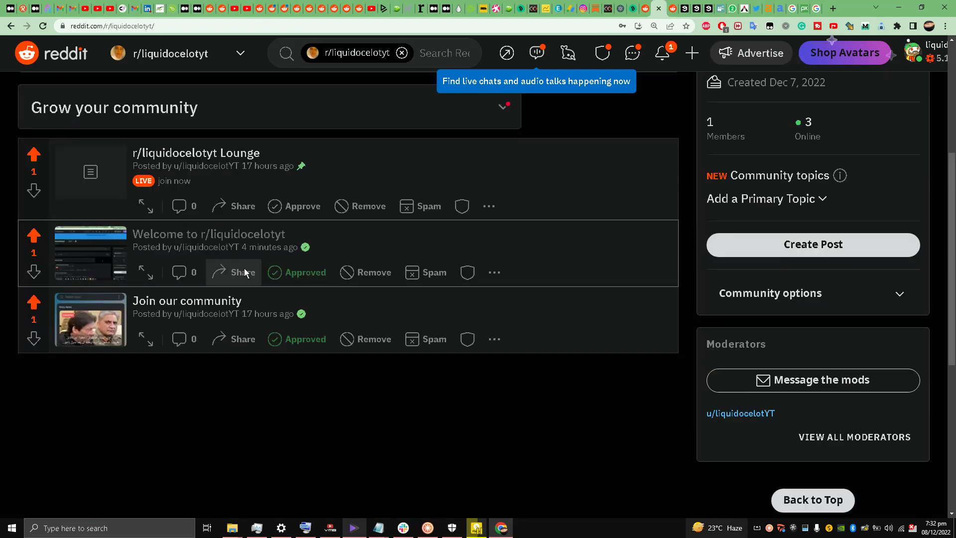
pyautogui.scroll(5, 241, 271)
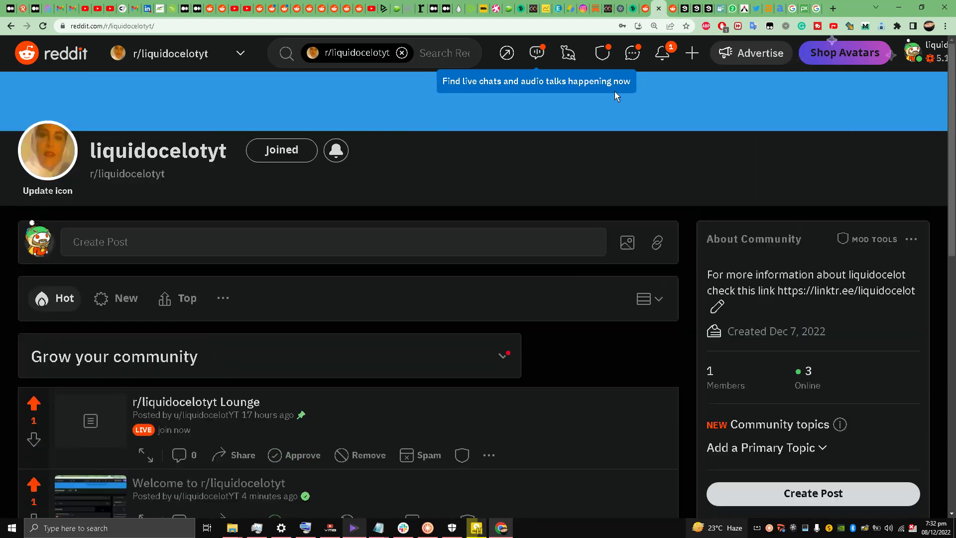
pyautogui.click(661, 56)
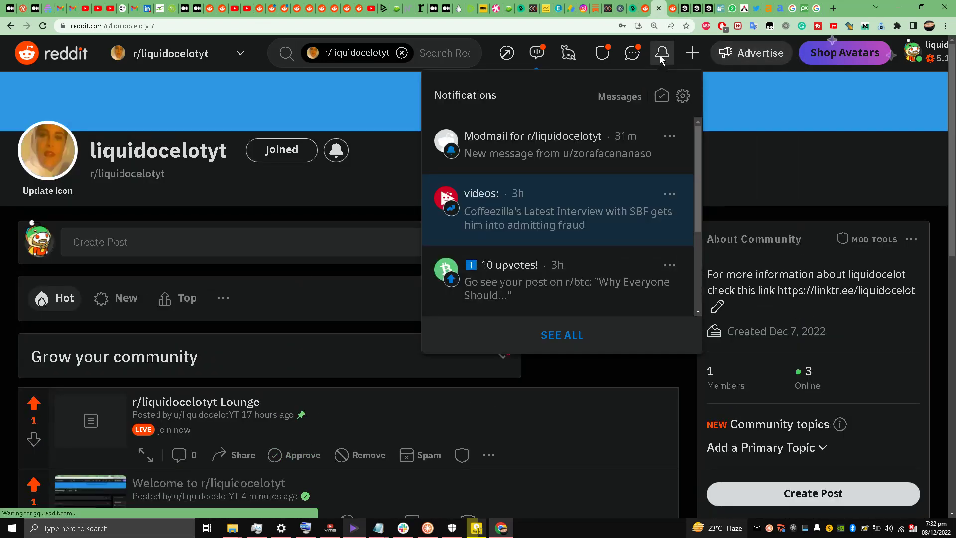
pyautogui.click(294, 233)
pyautogui.scroll(-1, 303, 229)
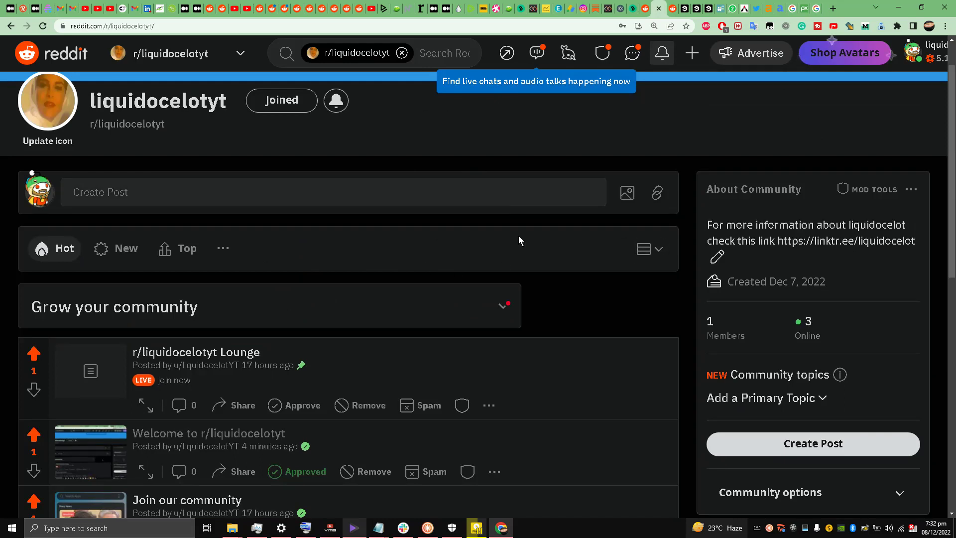
pyautogui.scroll(-5, 661, 321)
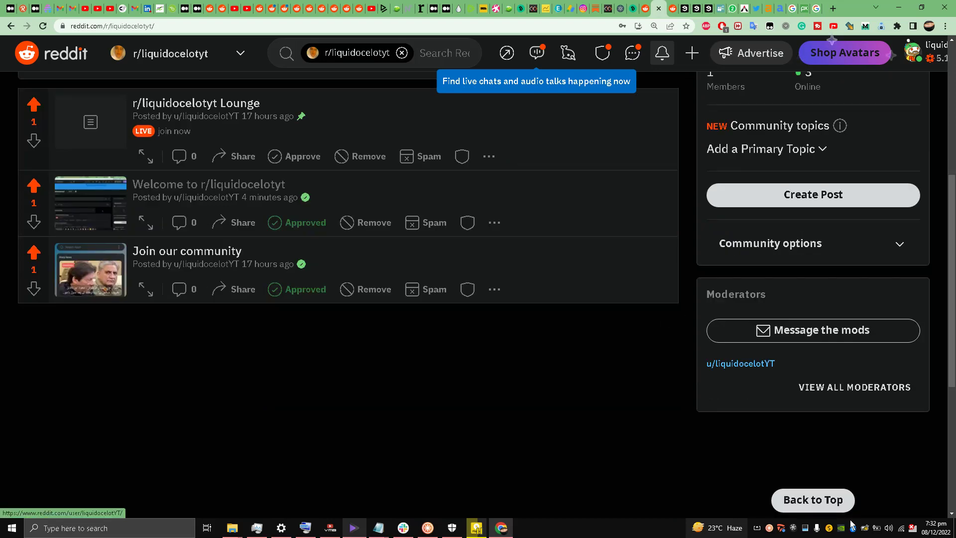
# Step: Show the eLecta recorder's Now Recording window from the taskbar
pyautogui.click(805, 527)
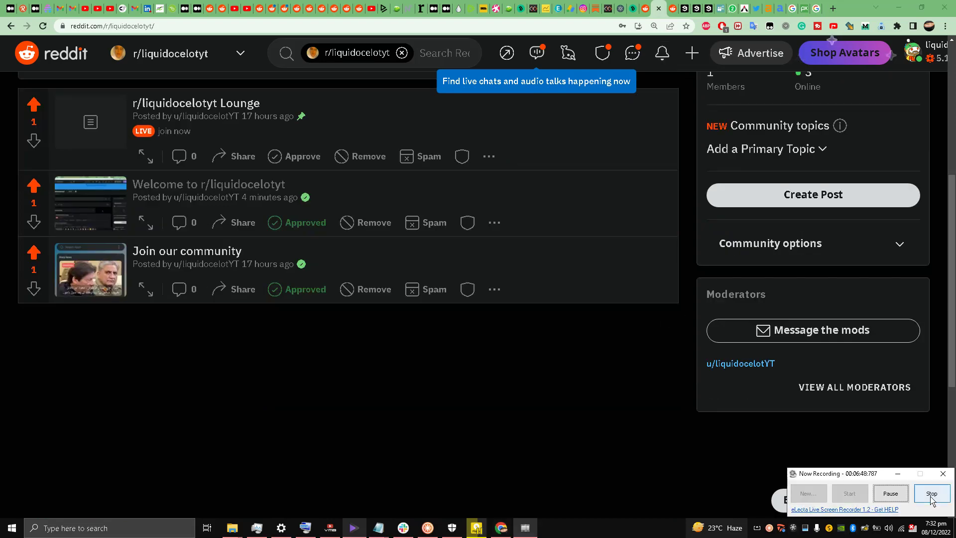